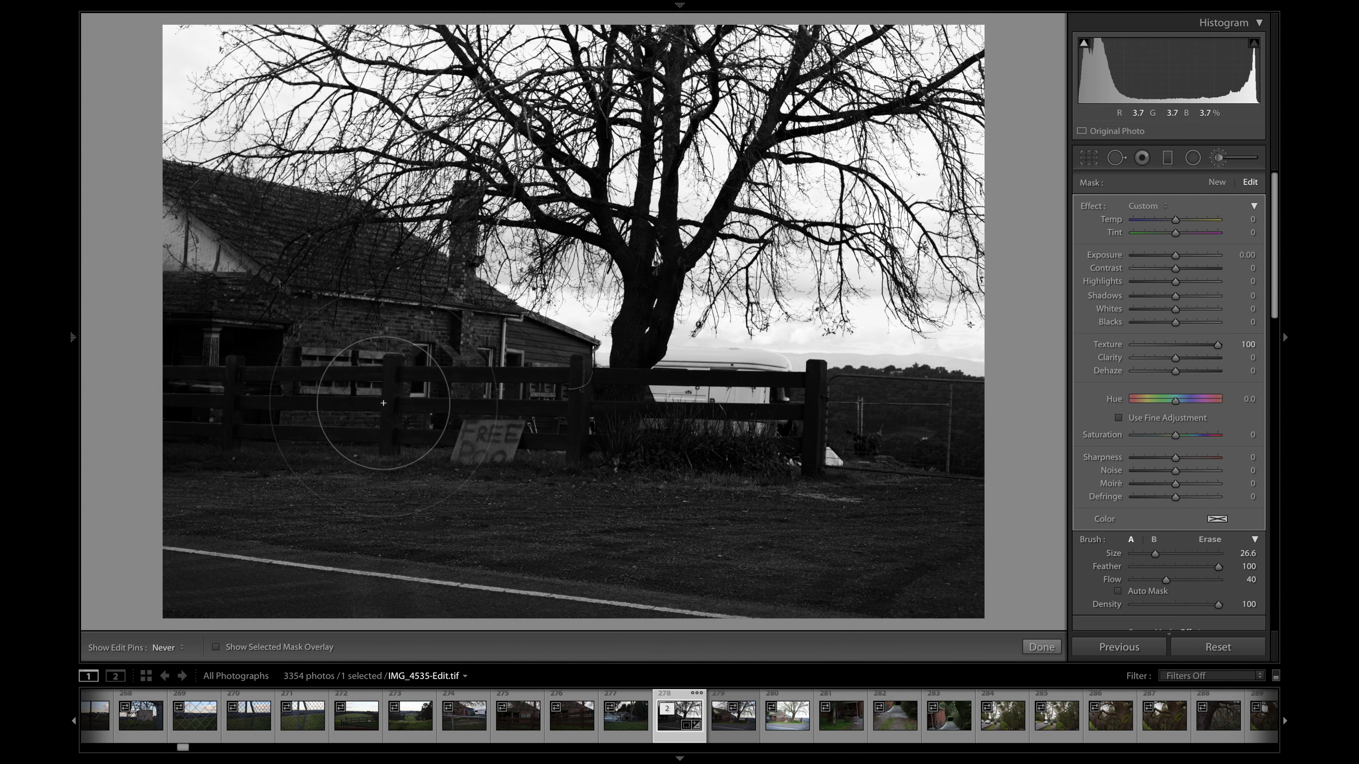
# - Create a new brush mask with Texture reset and Clarity at 100, painting over the grass and FREE POO sign by the fence
pyautogui.press('h')
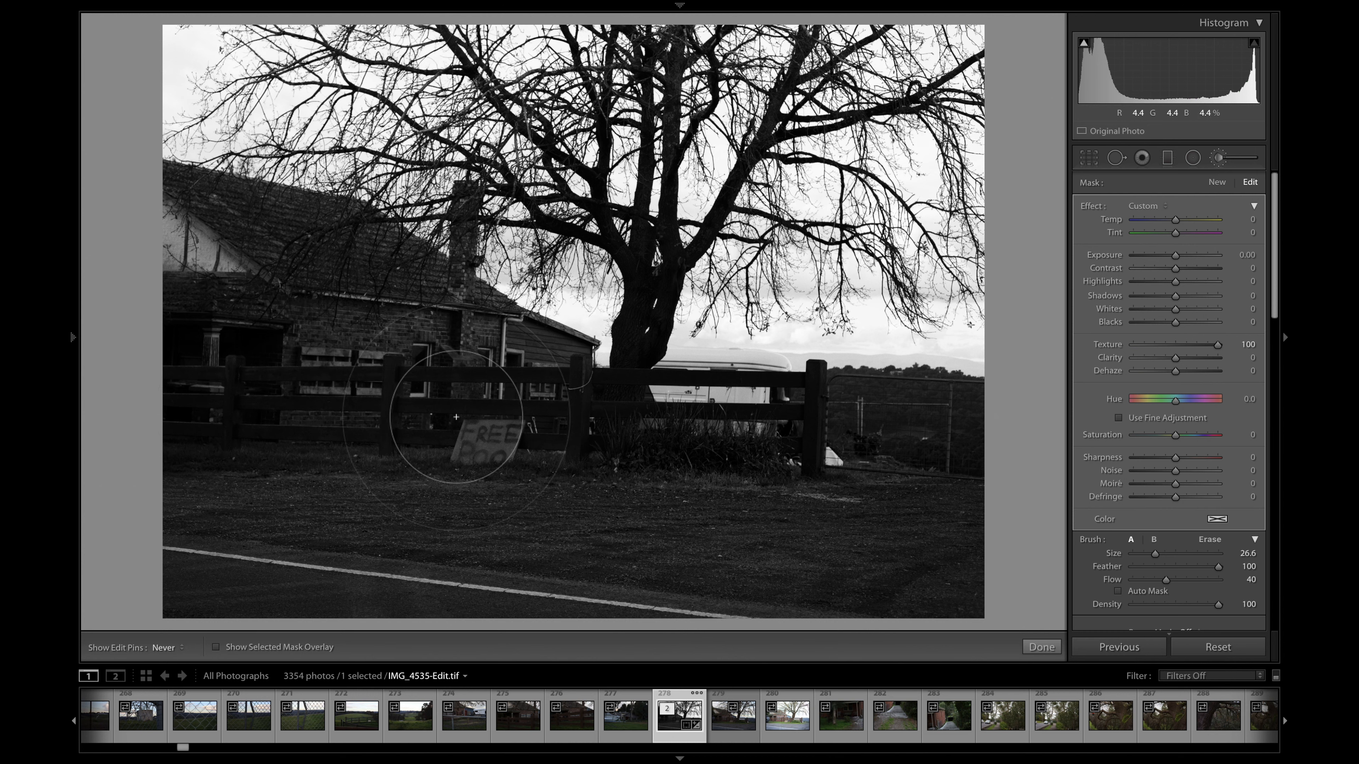
pyautogui.click(1217, 183)
pyautogui.doubleClick(1108, 345)
pyautogui.moveTo(1175, 358); pyautogui.dragTo(1217, 359)
pyautogui.moveTo(611, 438); pyautogui.dragTo(488, 440)
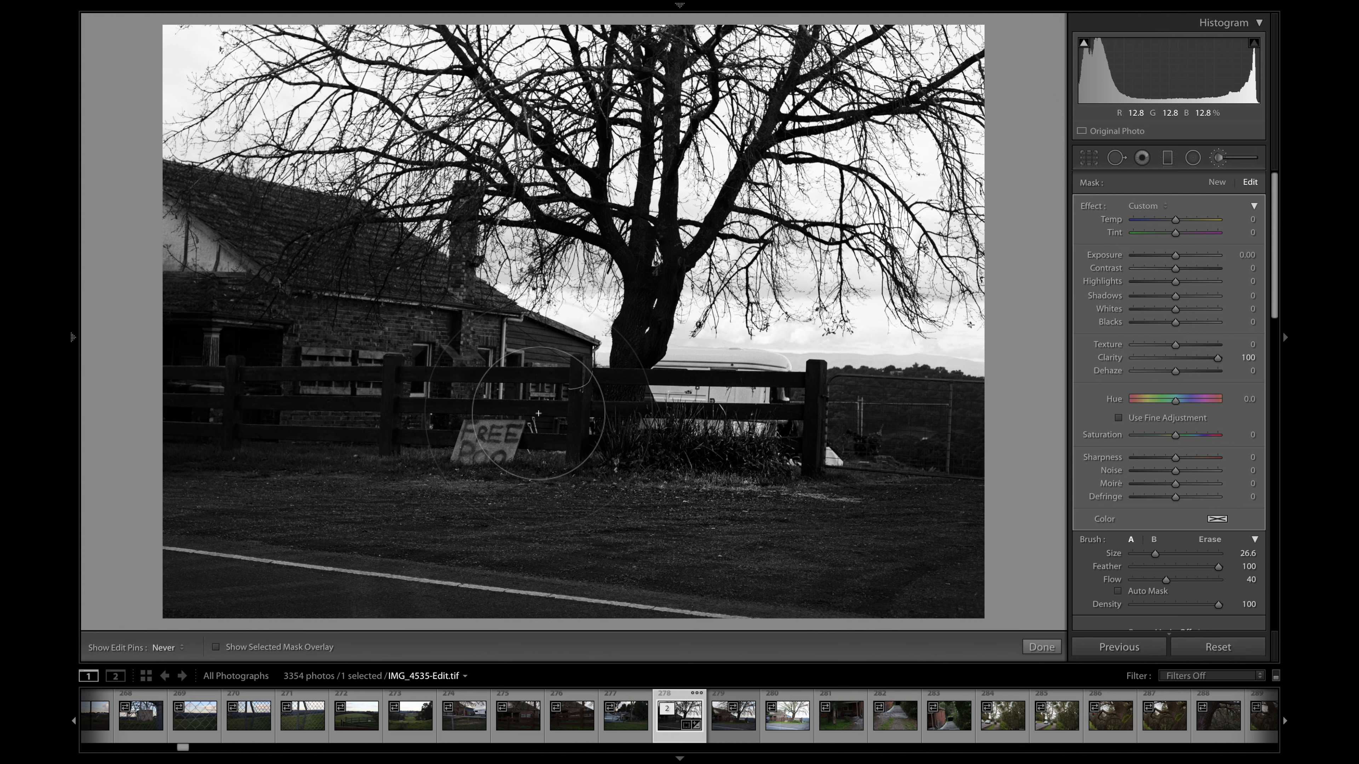
pyautogui.press('h')
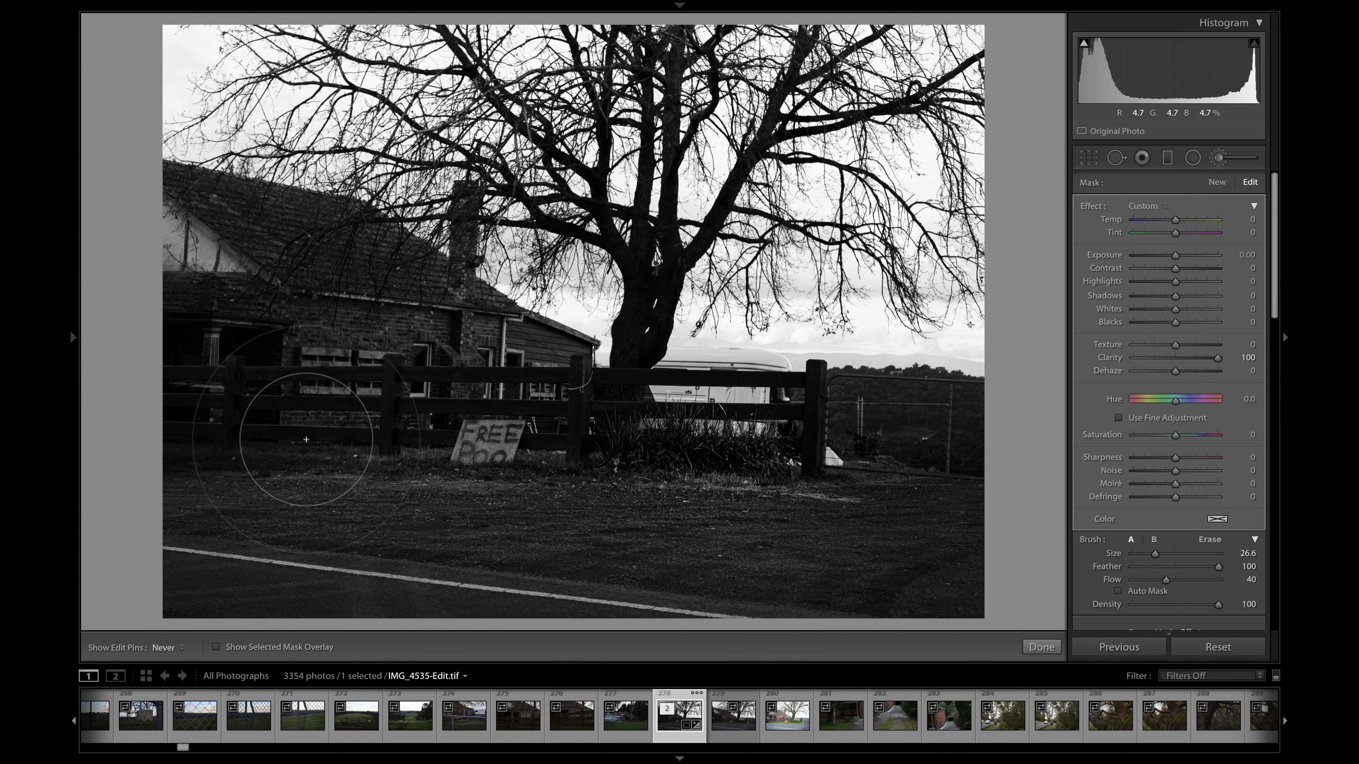
pyautogui.press('h')
pyautogui.press('h')
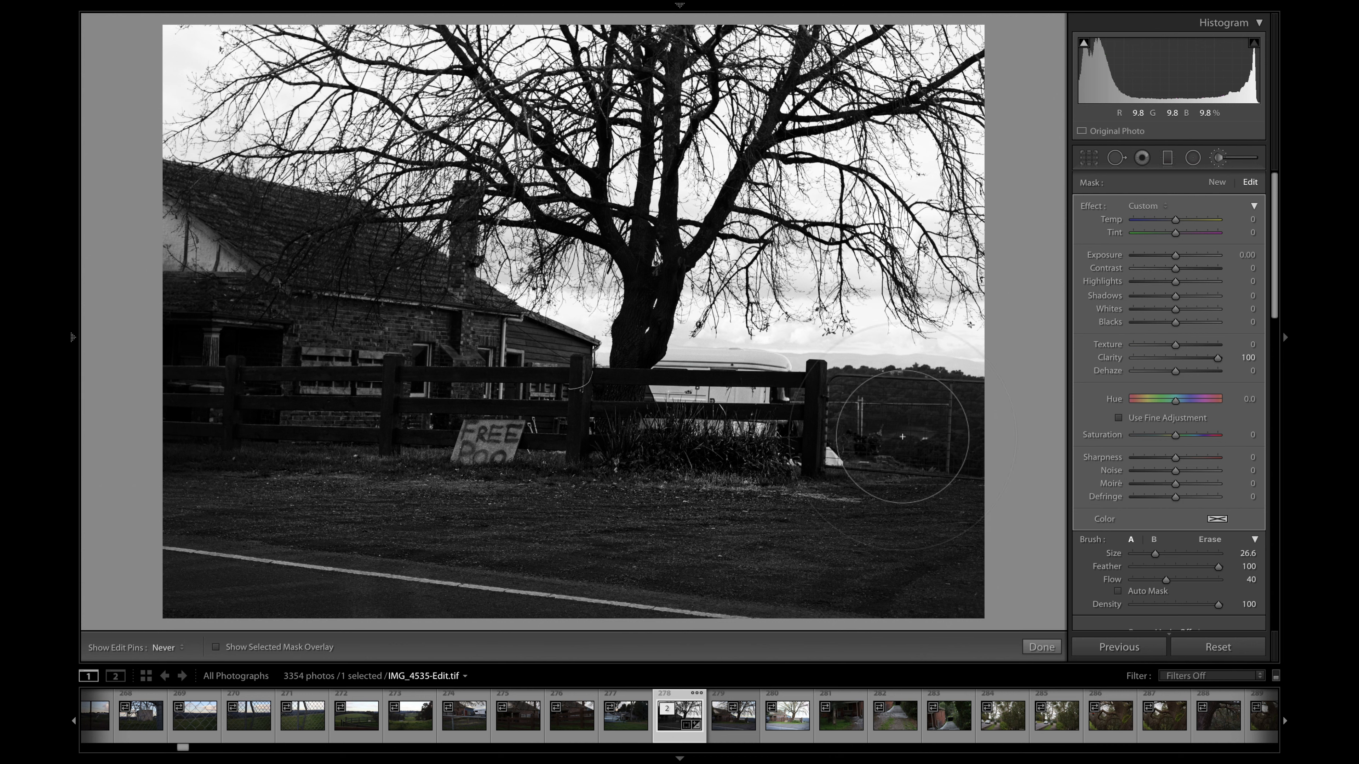
pyautogui.press('h')
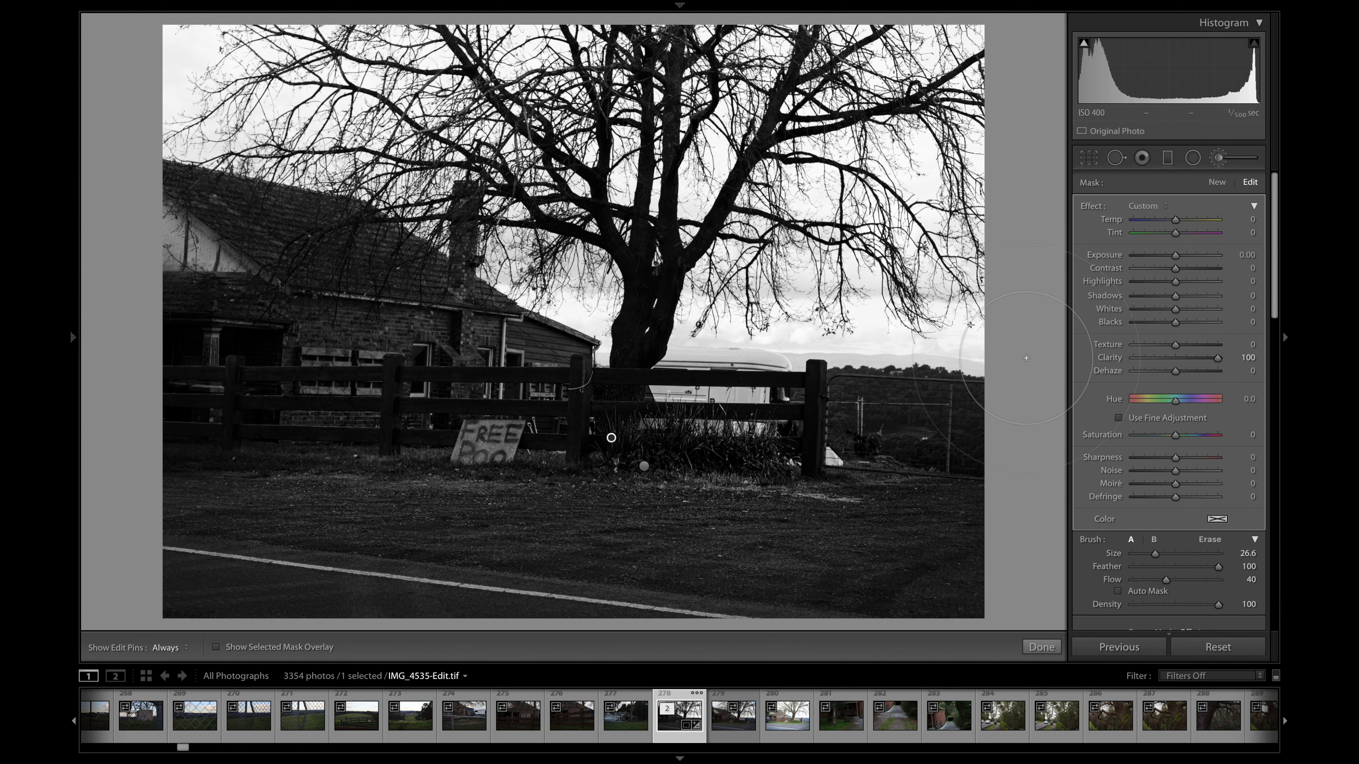
# - Create a new brush mask with Texture at 100 and the other effects reset, and paint it across the house's brick wall
pyautogui.click(1217, 182)
pyautogui.doubleClick(1091, 206)
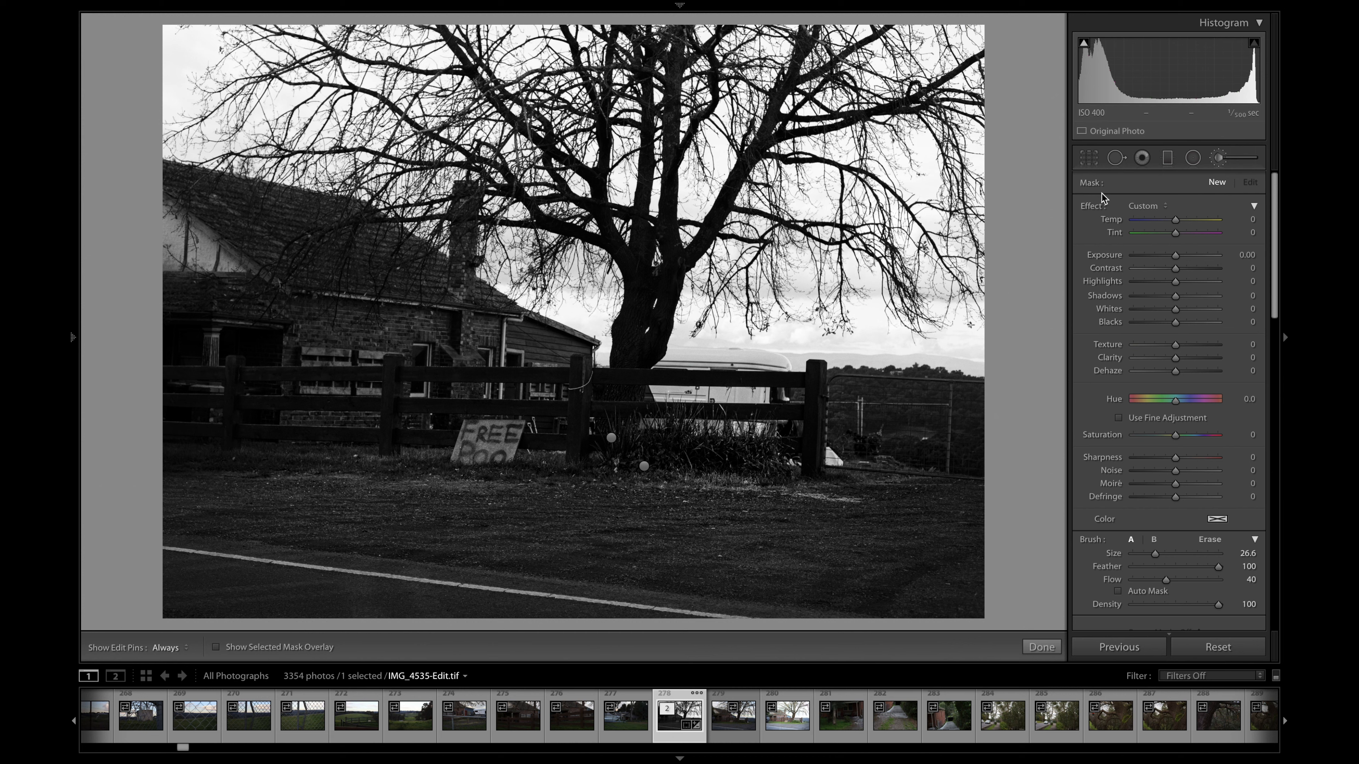
pyautogui.press('k')
pyautogui.press('k')
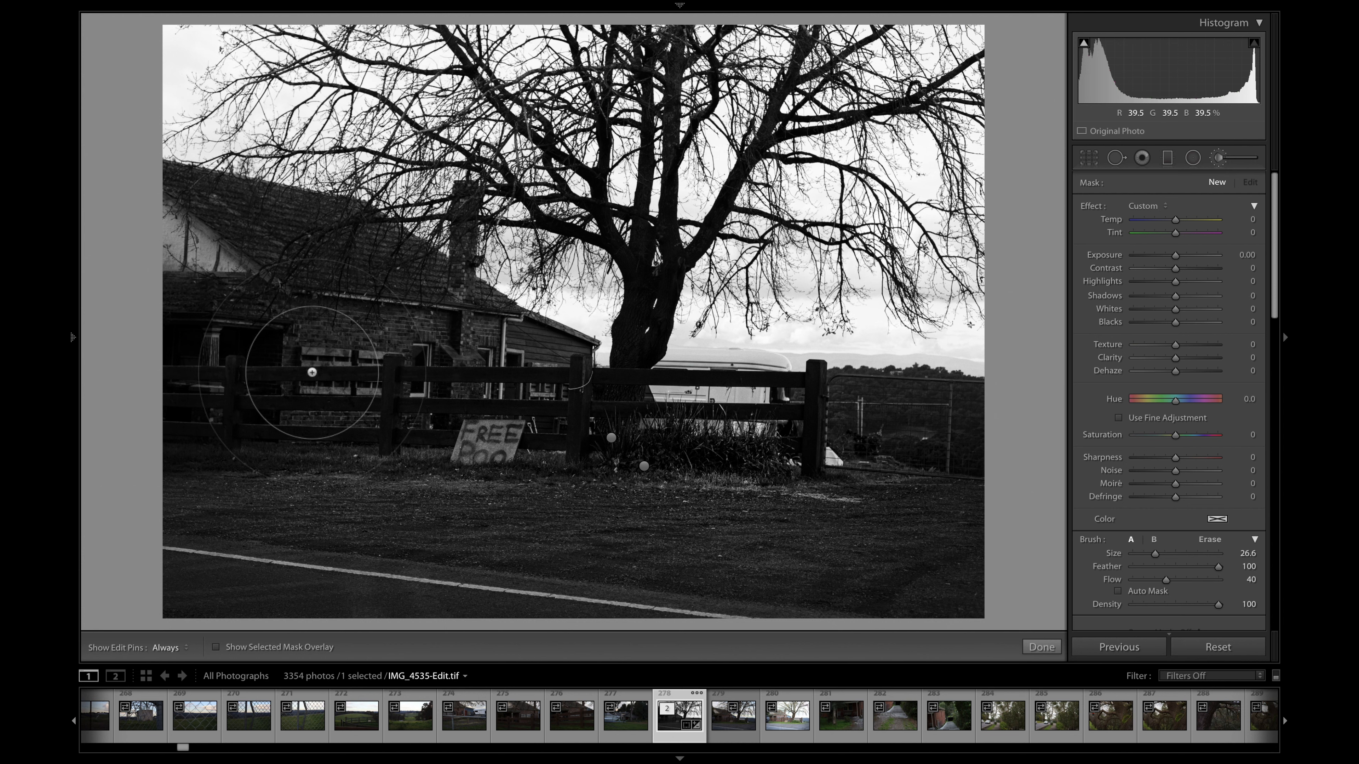
pyautogui.moveTo(1175, 345); pyautogui.dragTo(1222, 348)
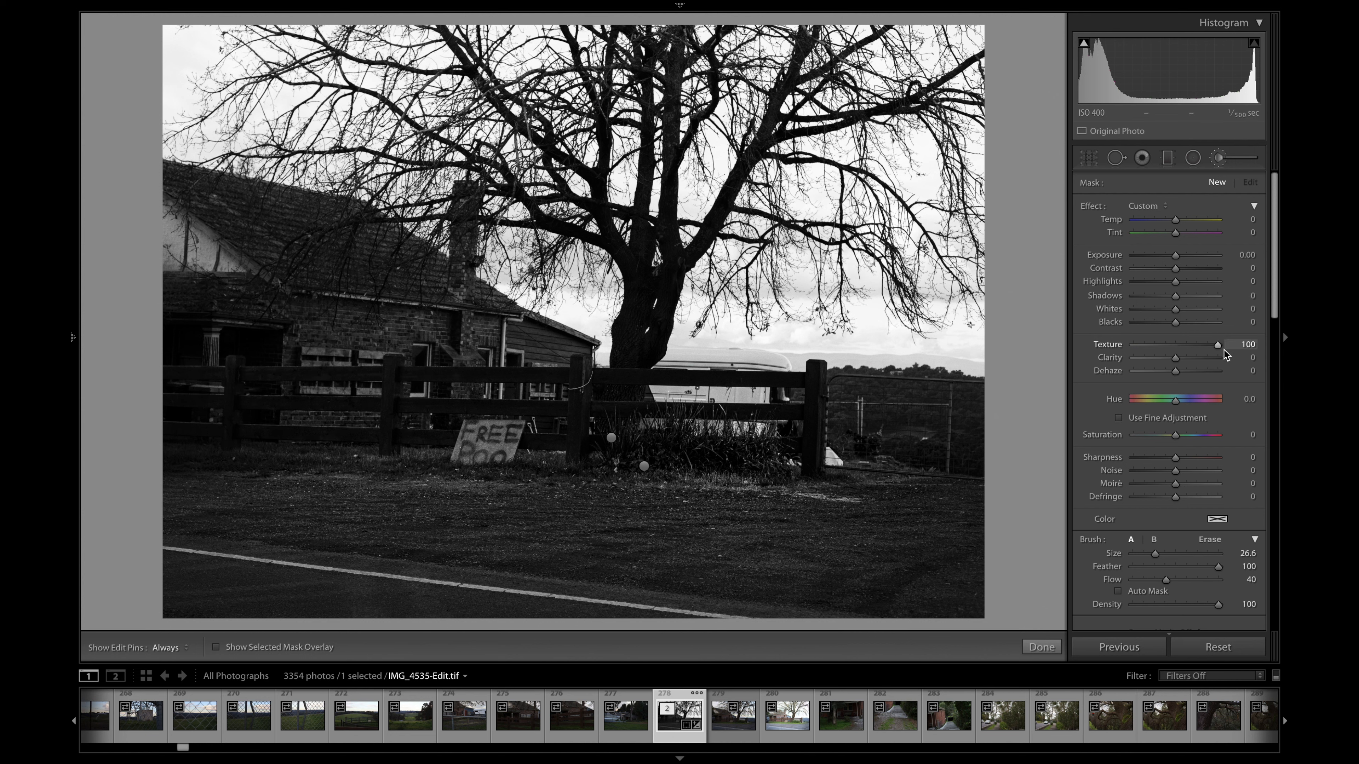
pyautogui.press('h')
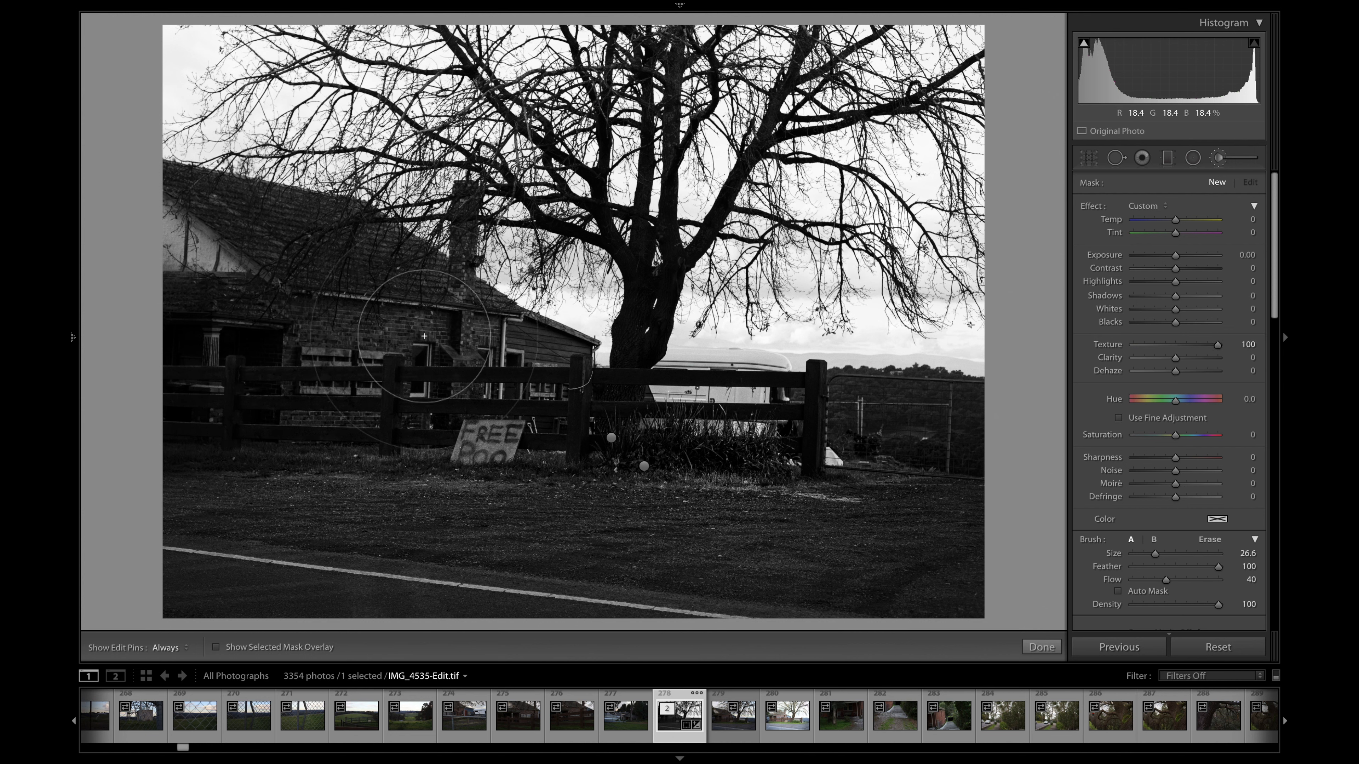
pyautogui.moveTo(522, 346)
pyautogui.mouseDown()
pyautogui.moveTo(363, 276)
pyautogui.moveTo(433, 222)
pyautogui.moveTo(435, 242)
pyautogui.moveTo(449, 217)
pyautogui.moveTo(490, 277)
pyautogui.moveTo(303, 170)
pyautogui.moveTo(441, 213)
pyautogui.moveTo(146, 162)
pyautogui.moveTo(214, 248)
pyautogui.moveTo(287, 288)
pyautogui.moveTo(300, 262)
pyautogui.moveTo(395, 256)
pyautogui.moveTo(314, 321)
pyautogui.moveTo(177, 279)
pyautogui.moveTo(189, 314)
pyautogui.moveTo(247, 323)
pyautogui.moveTo(168, 327)
pyautogui.moveTo(272, 310)
pyautogui.mouseUp()
pyautogui.press('h')
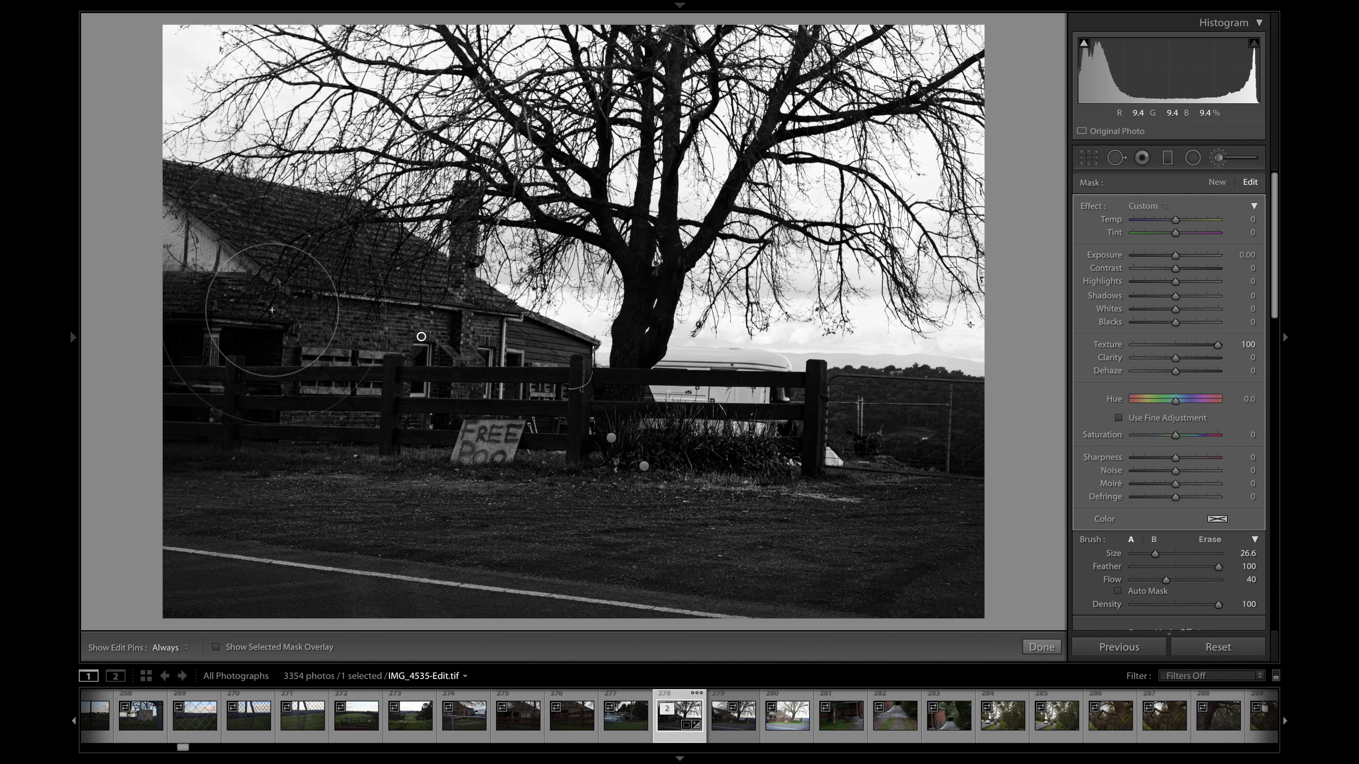
# - Review the house wall with the edit pins hidden and raise that mask's Clarity to 22
pyautogui.press('h')
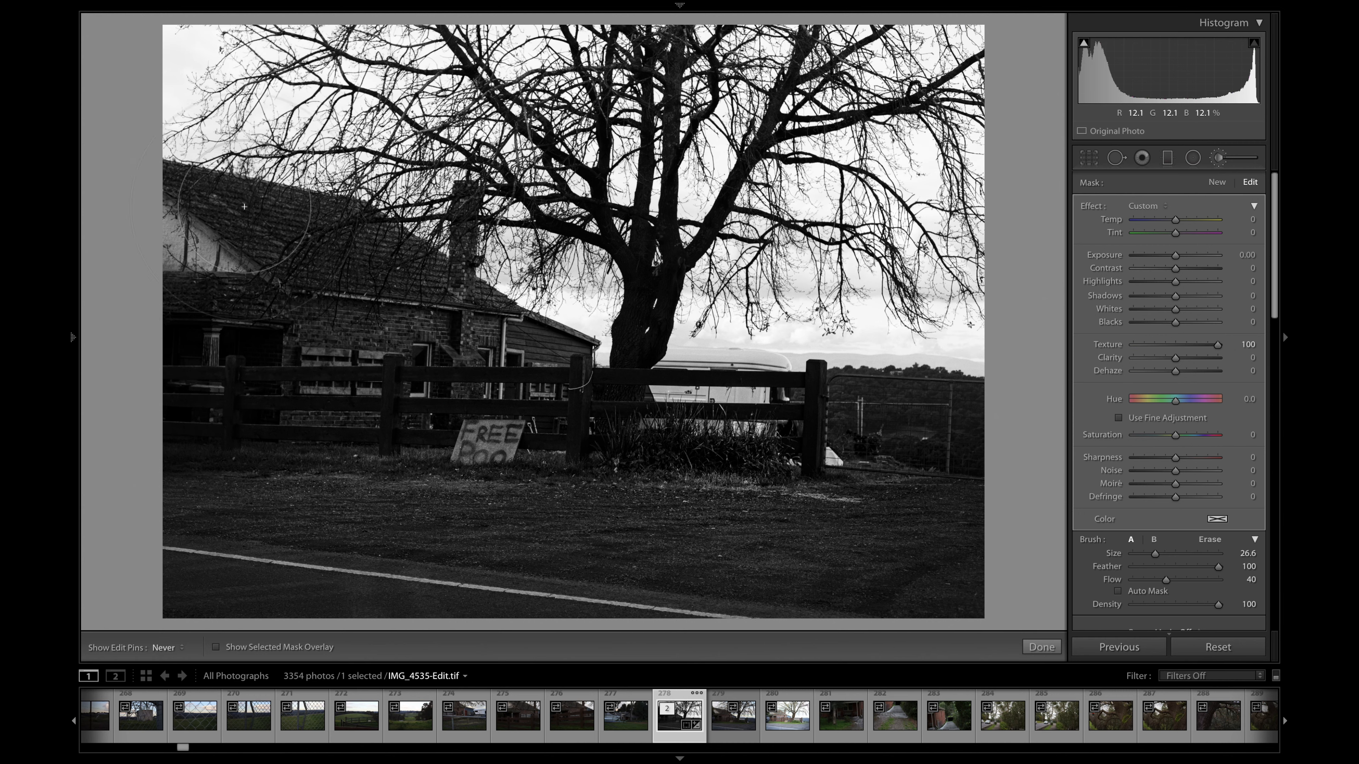
pyautogui.press('h')
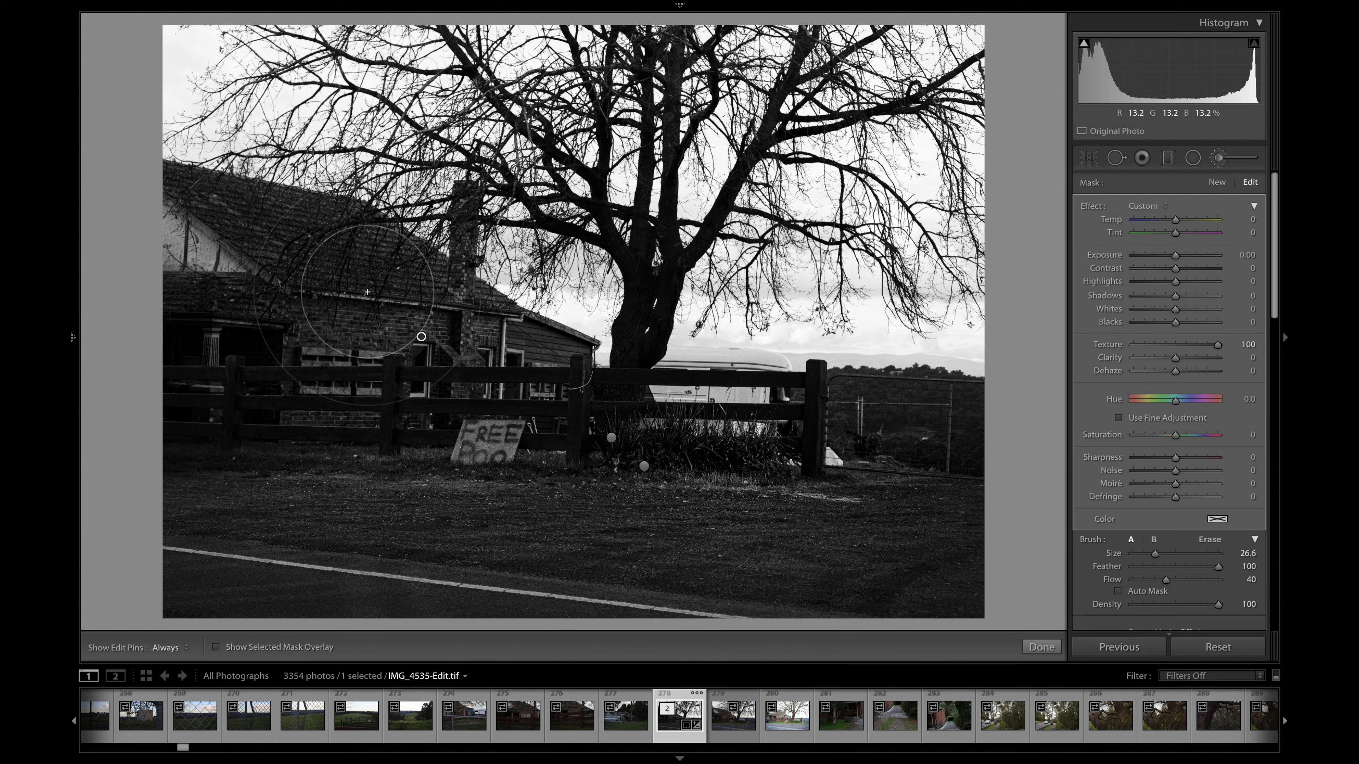
pyautogui.press('h')
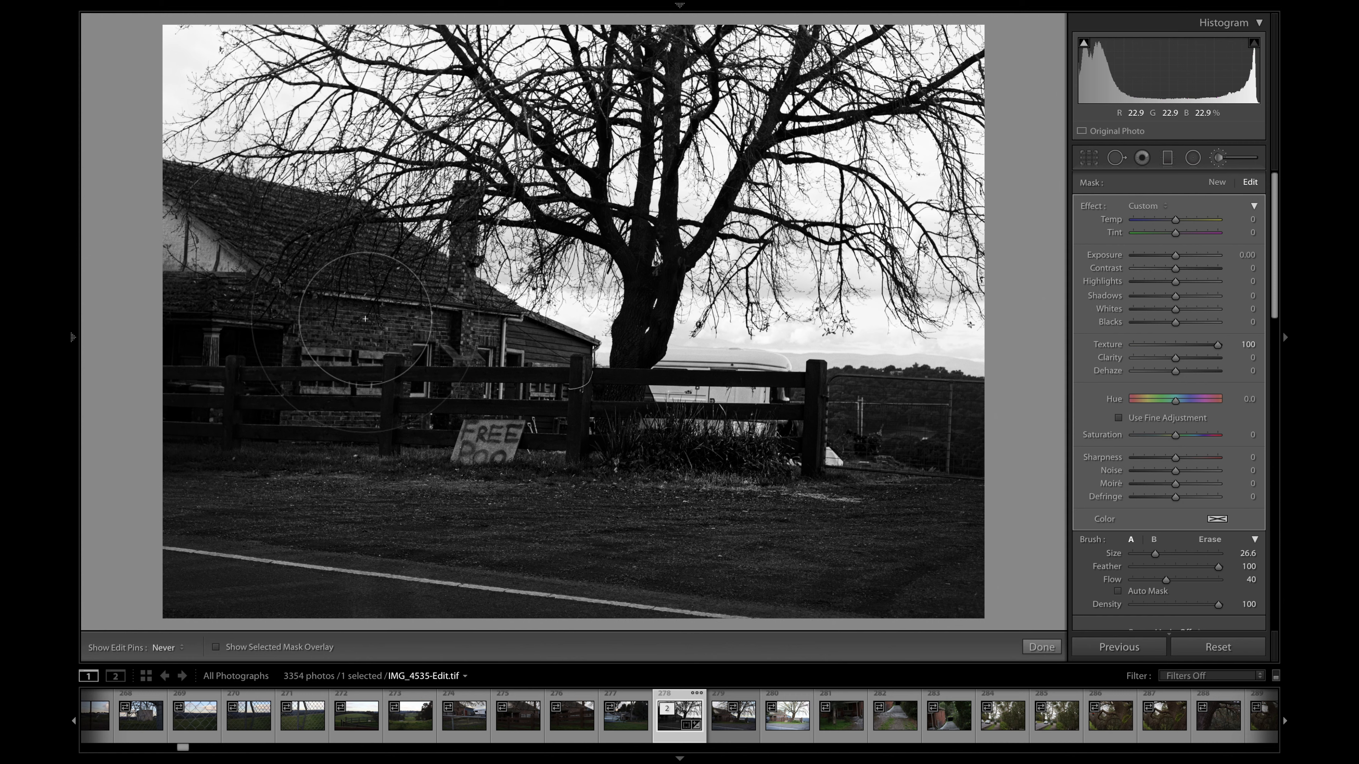
pyautogui.press('h')
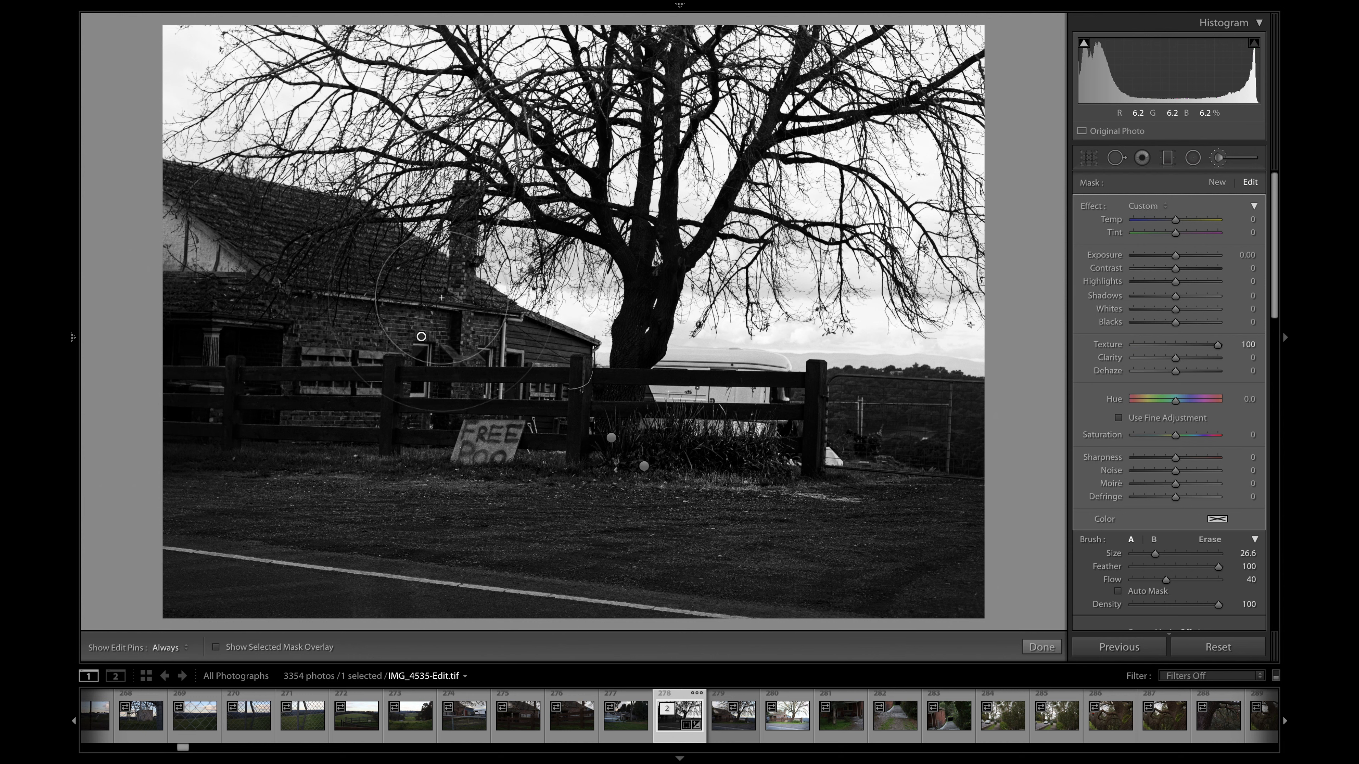
pyautogui.press('h')
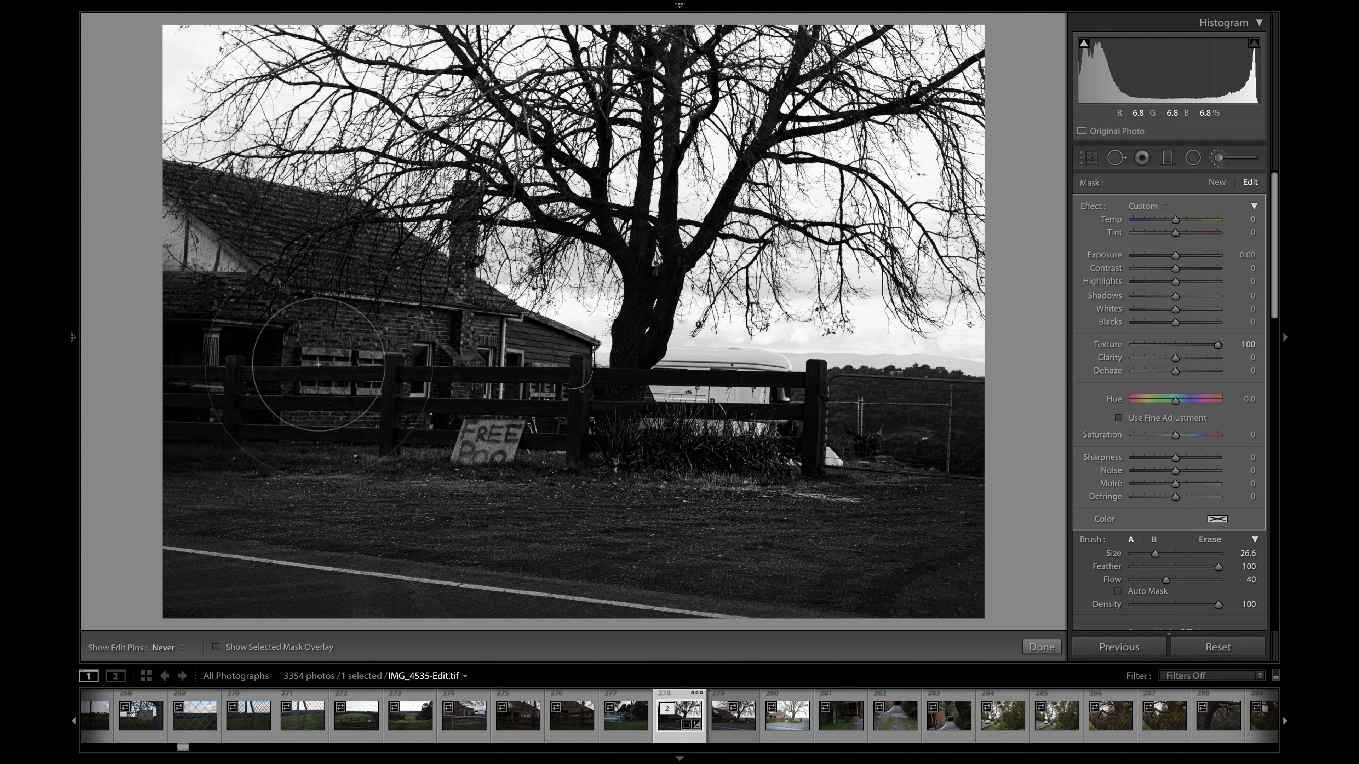
pyautogui.press('h')
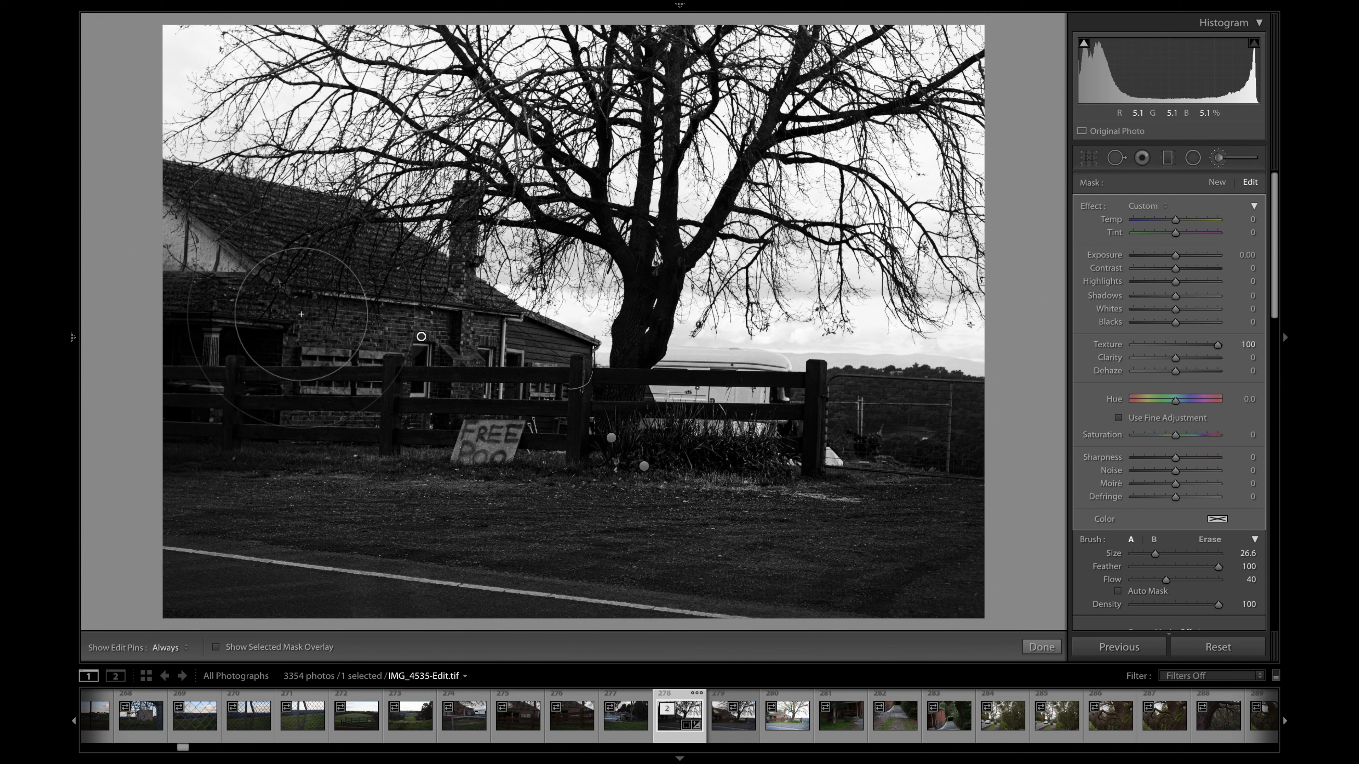
pyautogui.press('h')
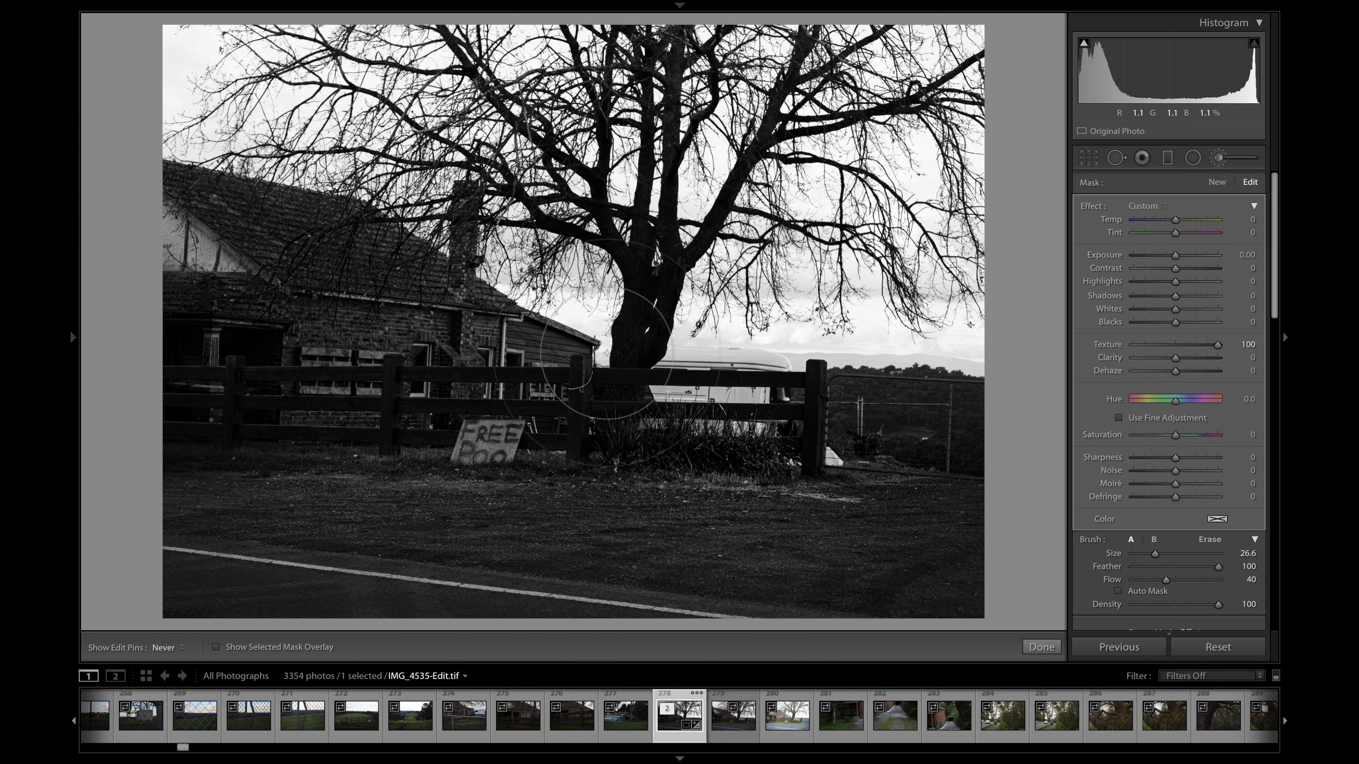
pyautogui.press('h')
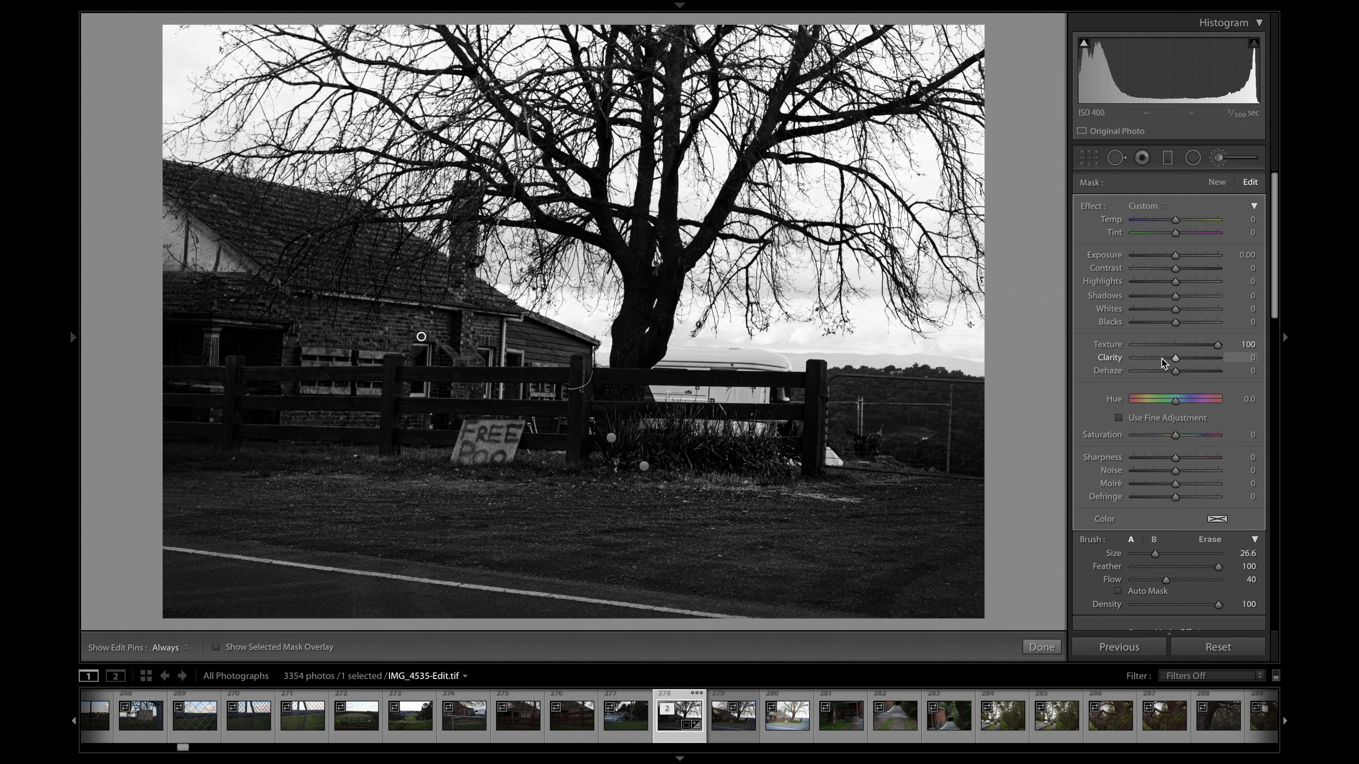
pyautogui.moveTo(1187, 361)
pyautogui.mouseDown()
pyautogui.moveTo(1215, 368)
pyautogui.moveTo(1188, 362)
pyautogui.mouseUp()
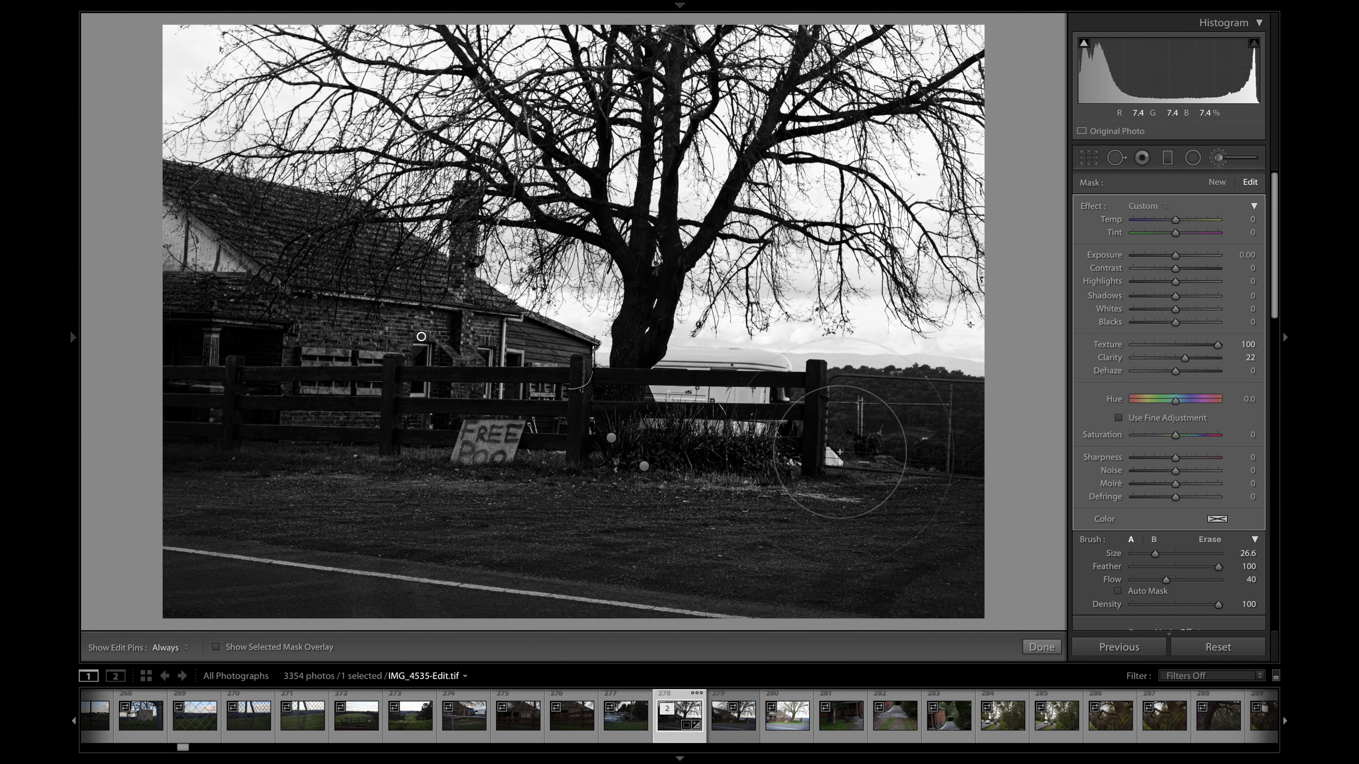
# - Create a new brush mask with Clarity at 100 and paint it over the distant trees and wire fence beside the end post
pyautogui.click(1213, 182)
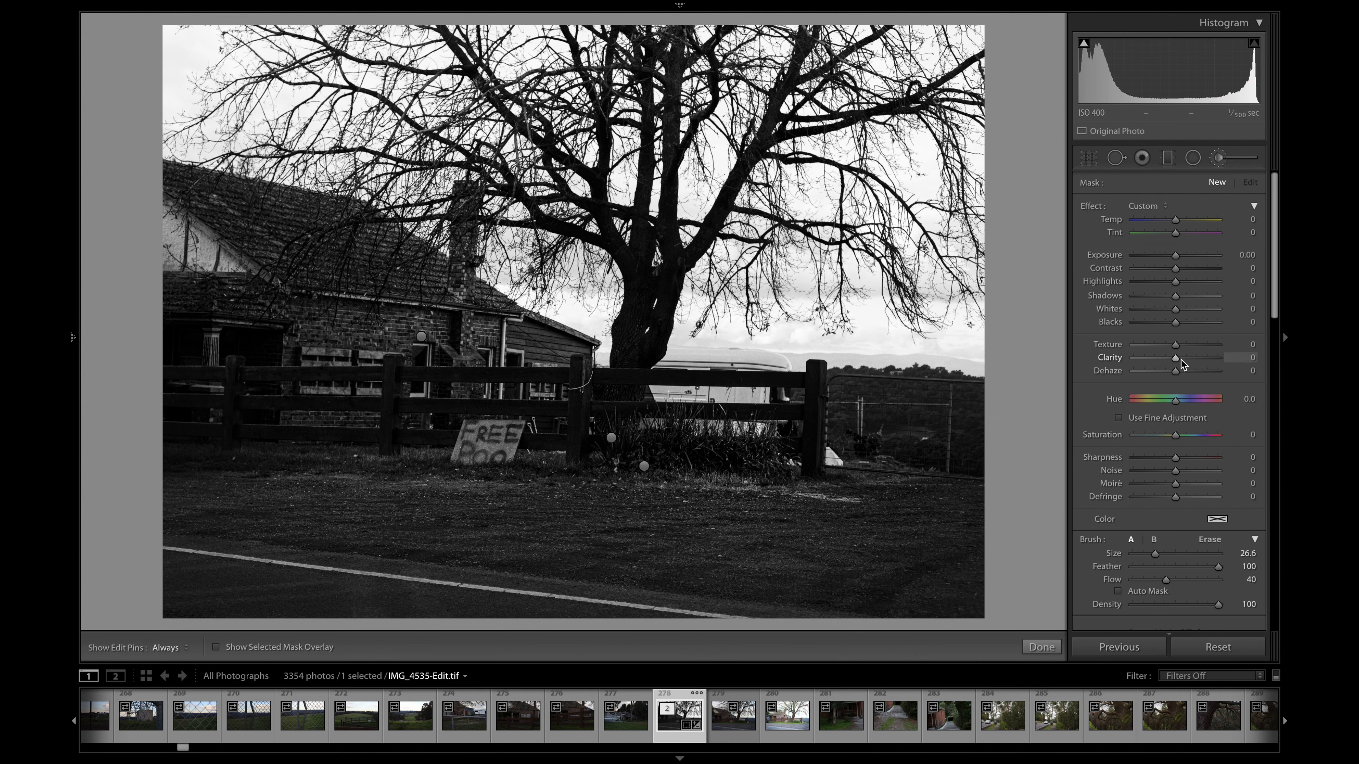
pyautogui.moveTo(1176, 358); pyautogui.dragTo(1222, 358)
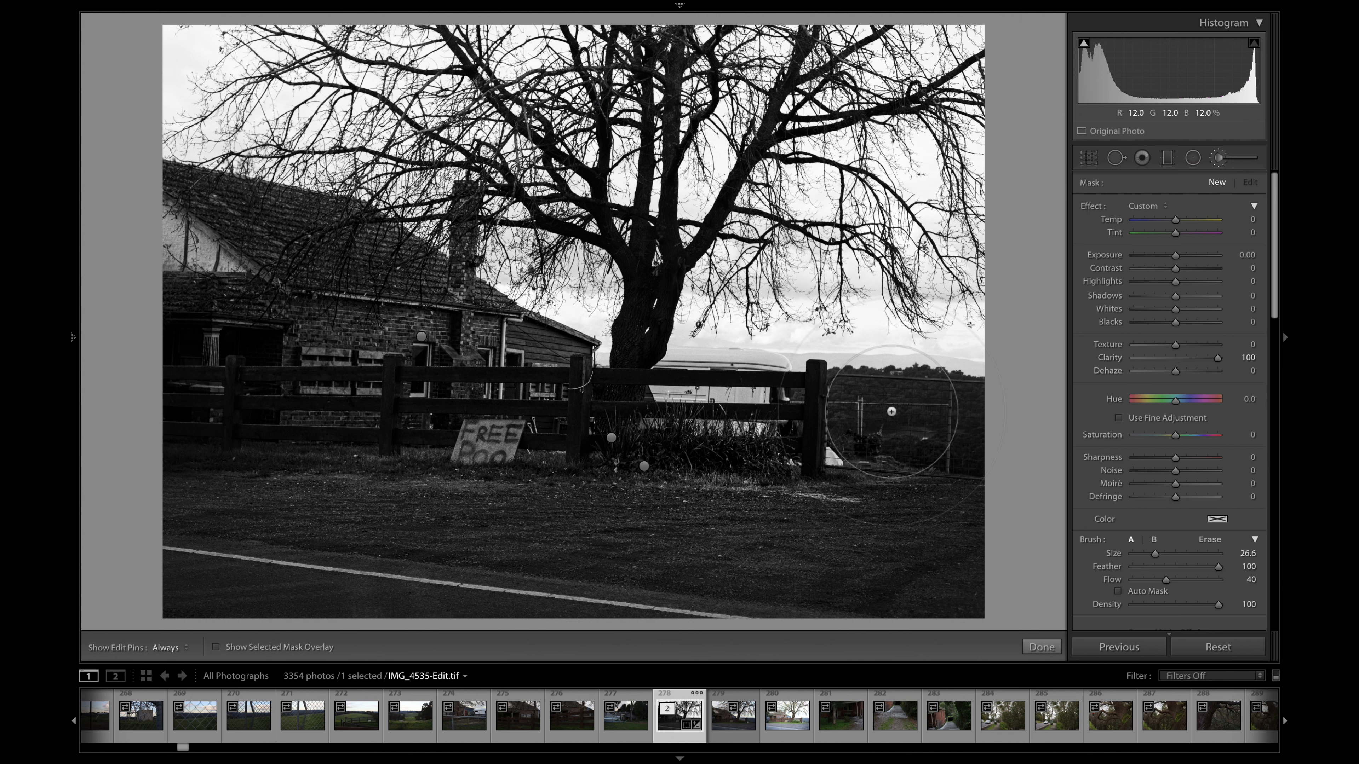
pyautogui.press('h')
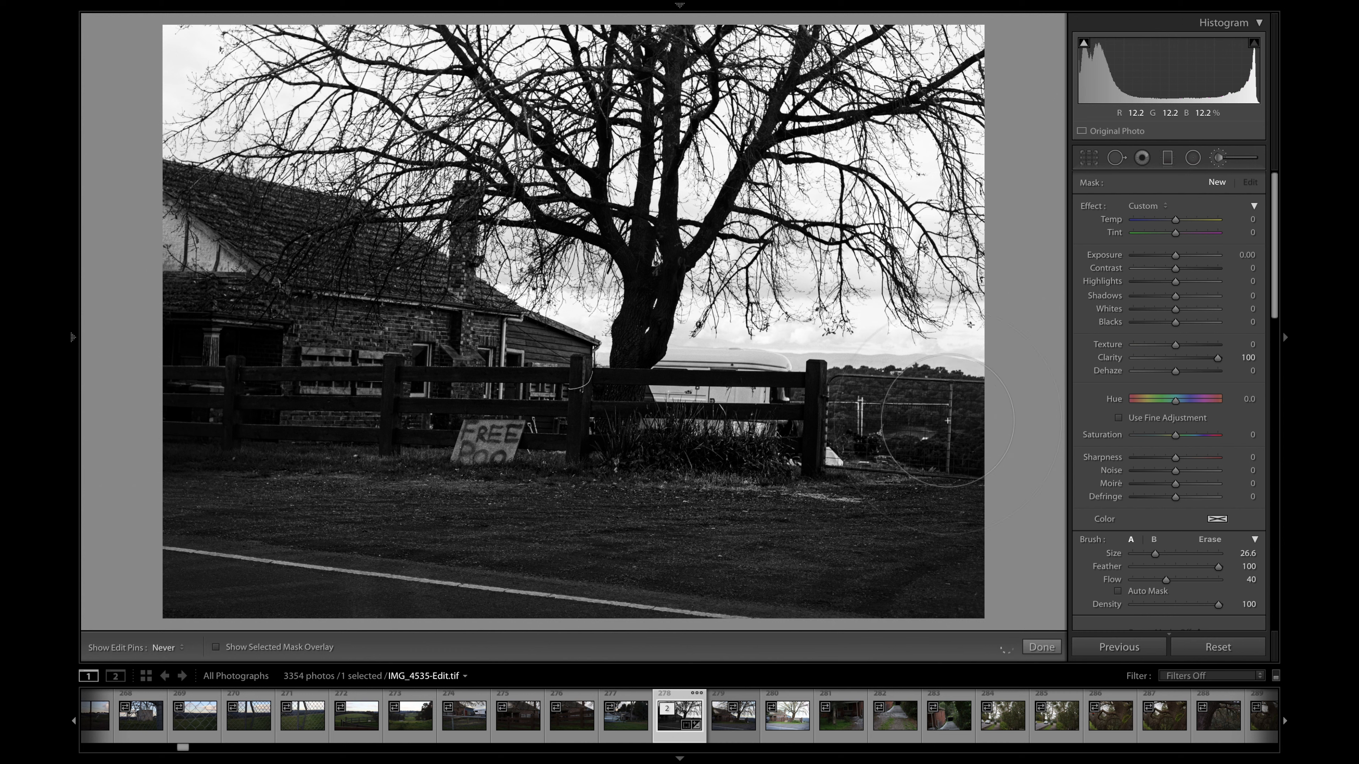
pyautogui.click(889, 402)
pyautogui.press('h')
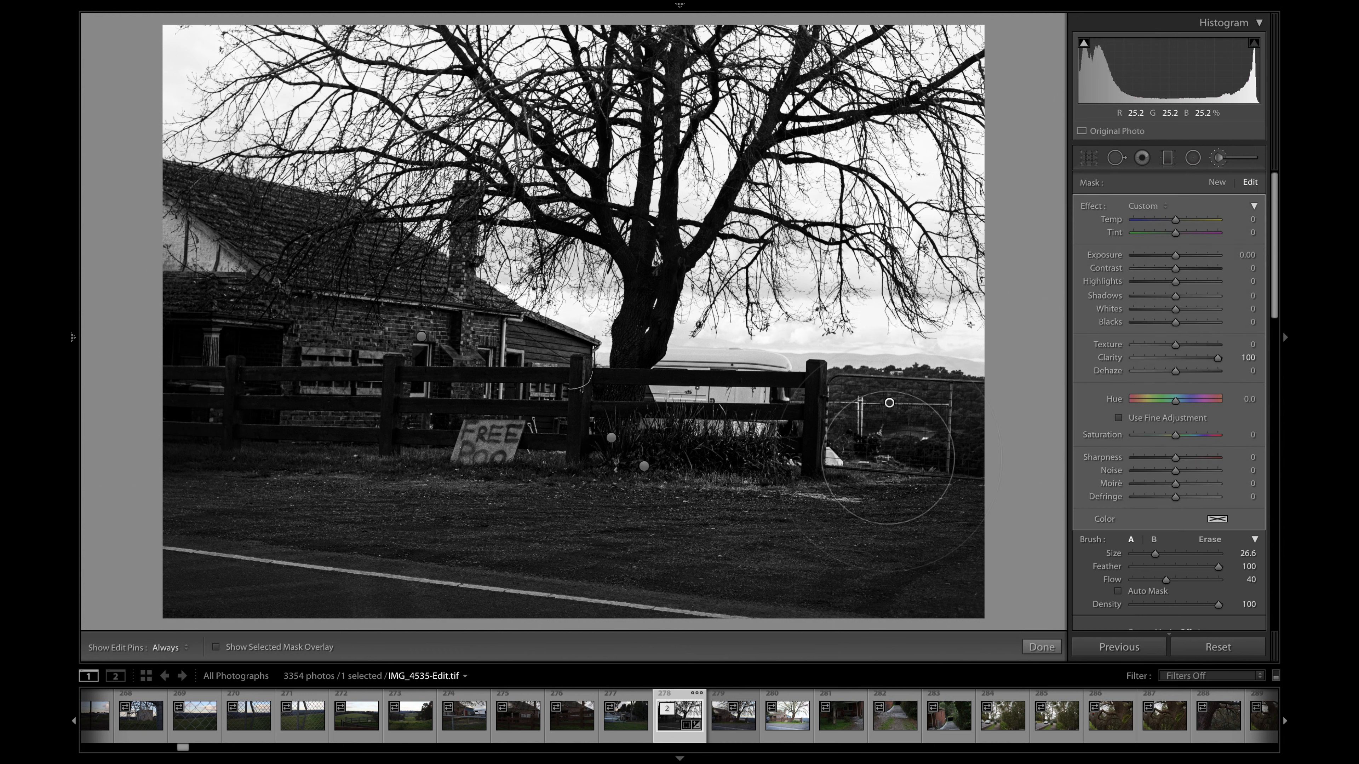
pyautogui.press('h')
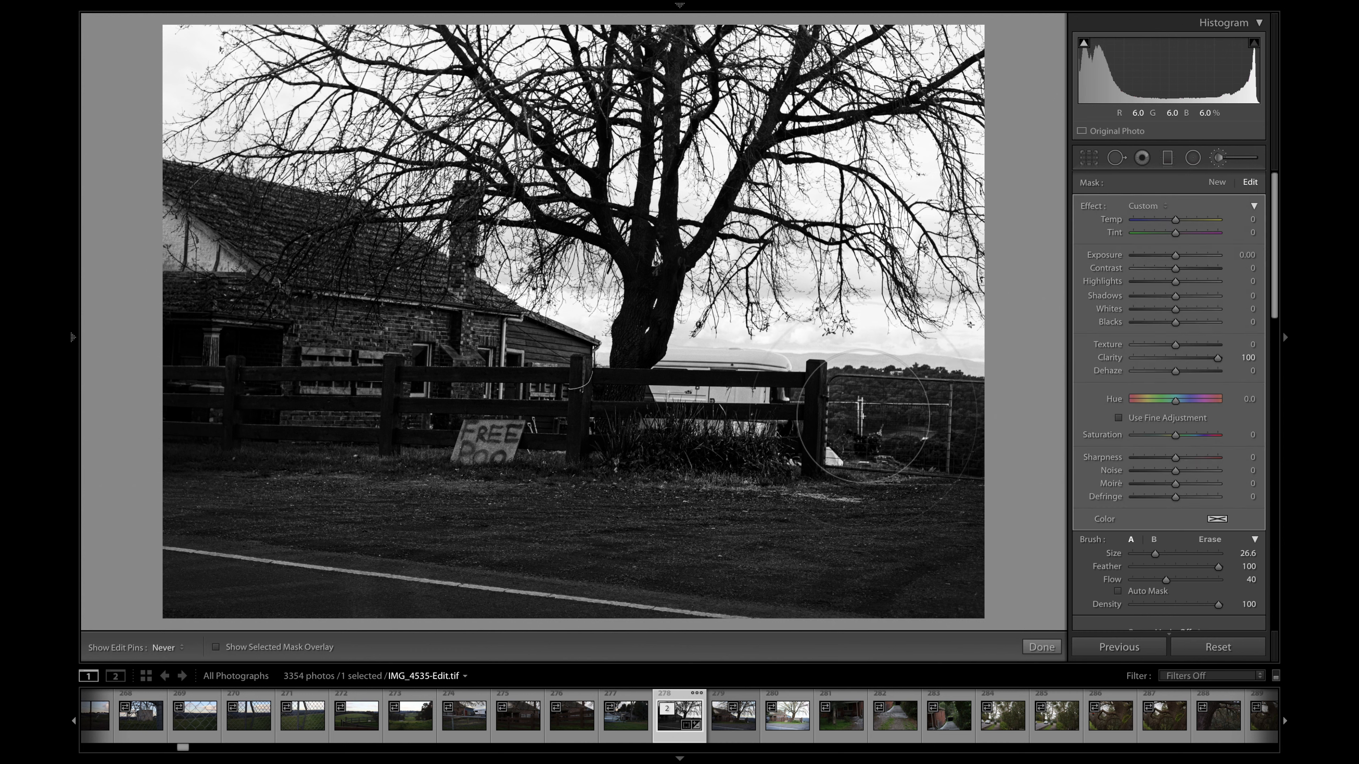
pyautogui.press('h')
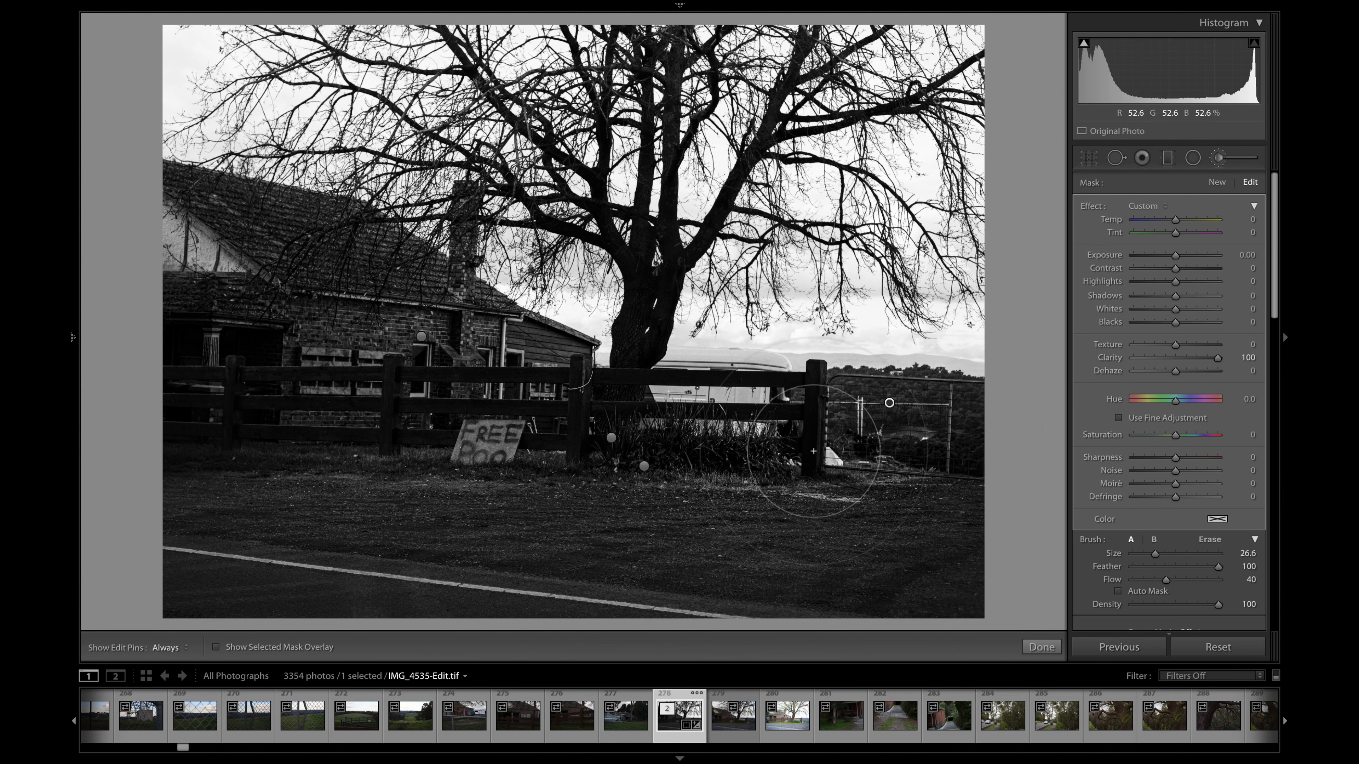
pyautogui.press('h')
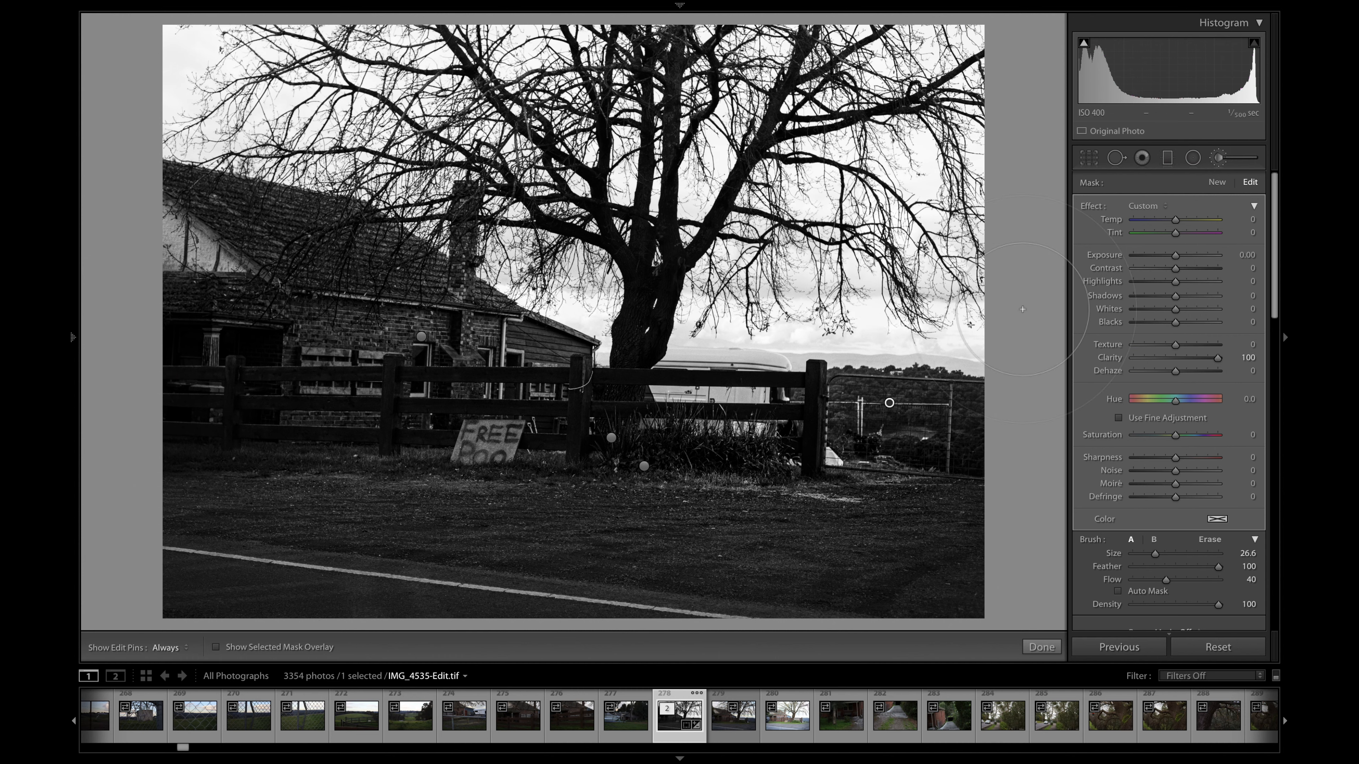
# - Create a new brush mask with the effects reset and Texture at 72, and paint it over the clouds beside the tree trunk
pyautogui.click(1224, 183)
pyautogui.doubleClick(1089, 208)
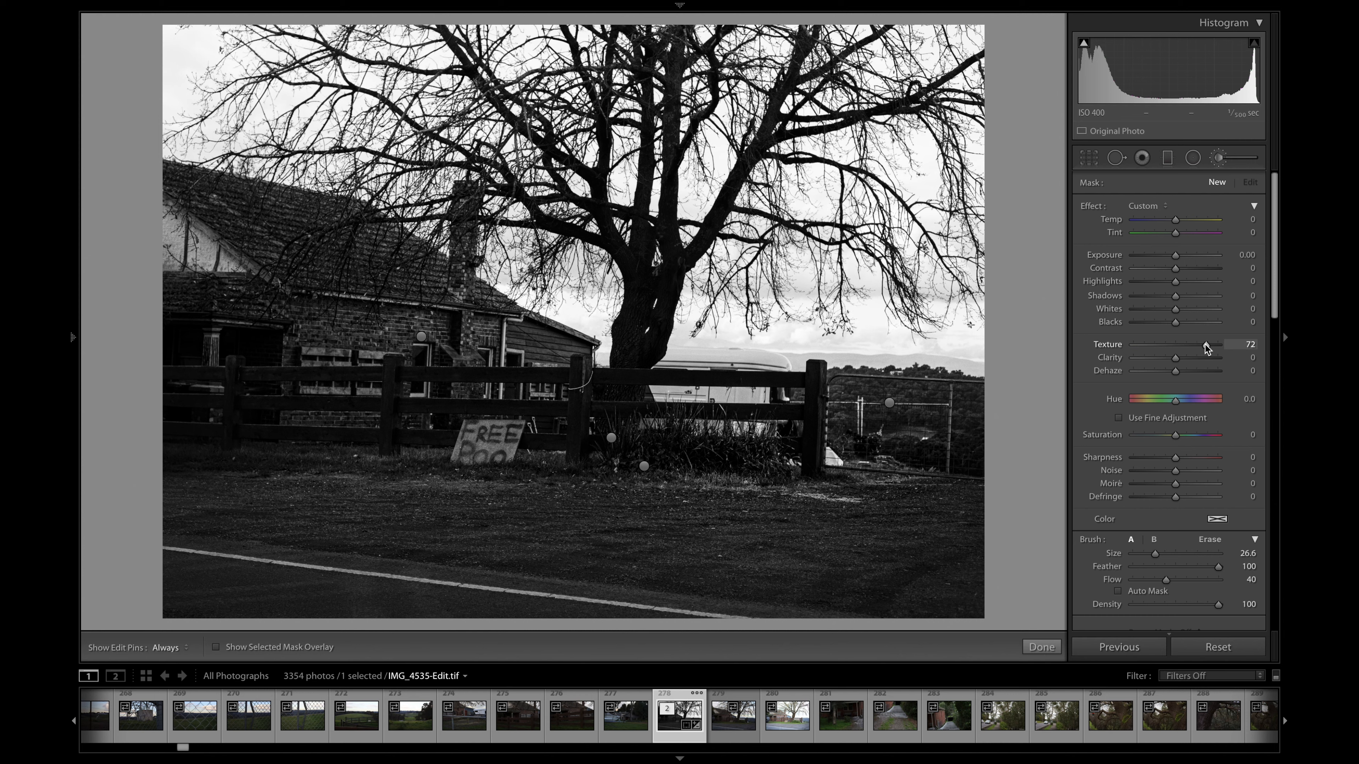
pyautogui.press('h')
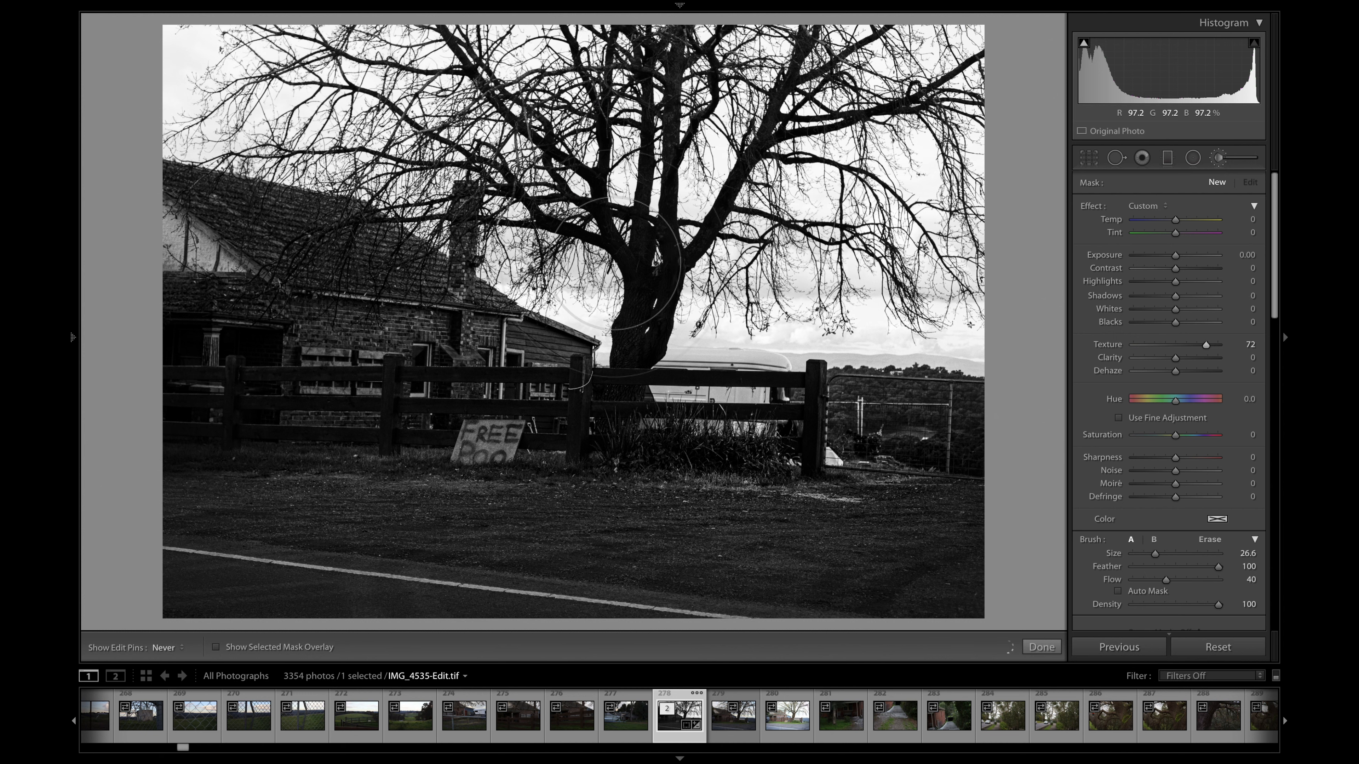
pyautogui.press('h')
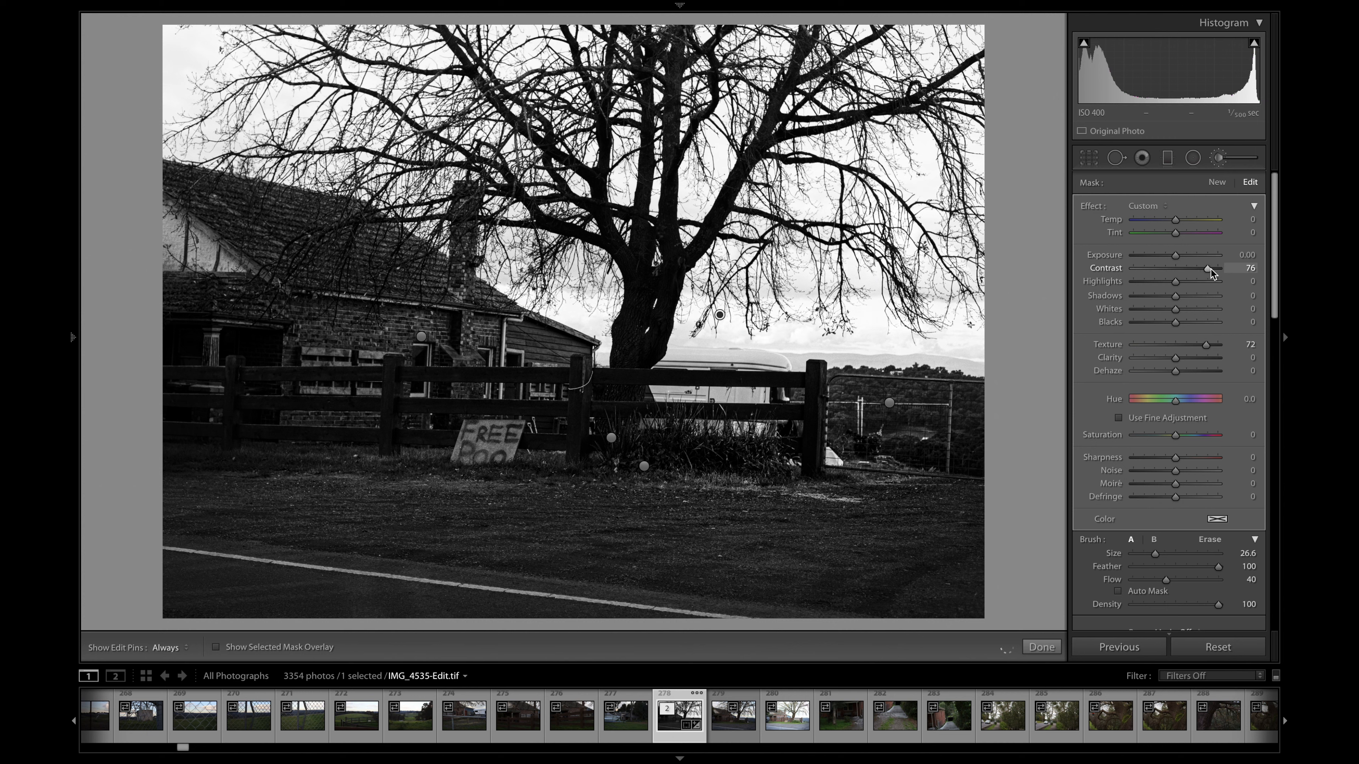
# - Set the cloud mask's Contrast to -100 and check the sky with the edit pins hidden
pyautogui.moveTo(1234, 271); pyautogui.dragTo(1139, 276)
pyautogui.press('h')
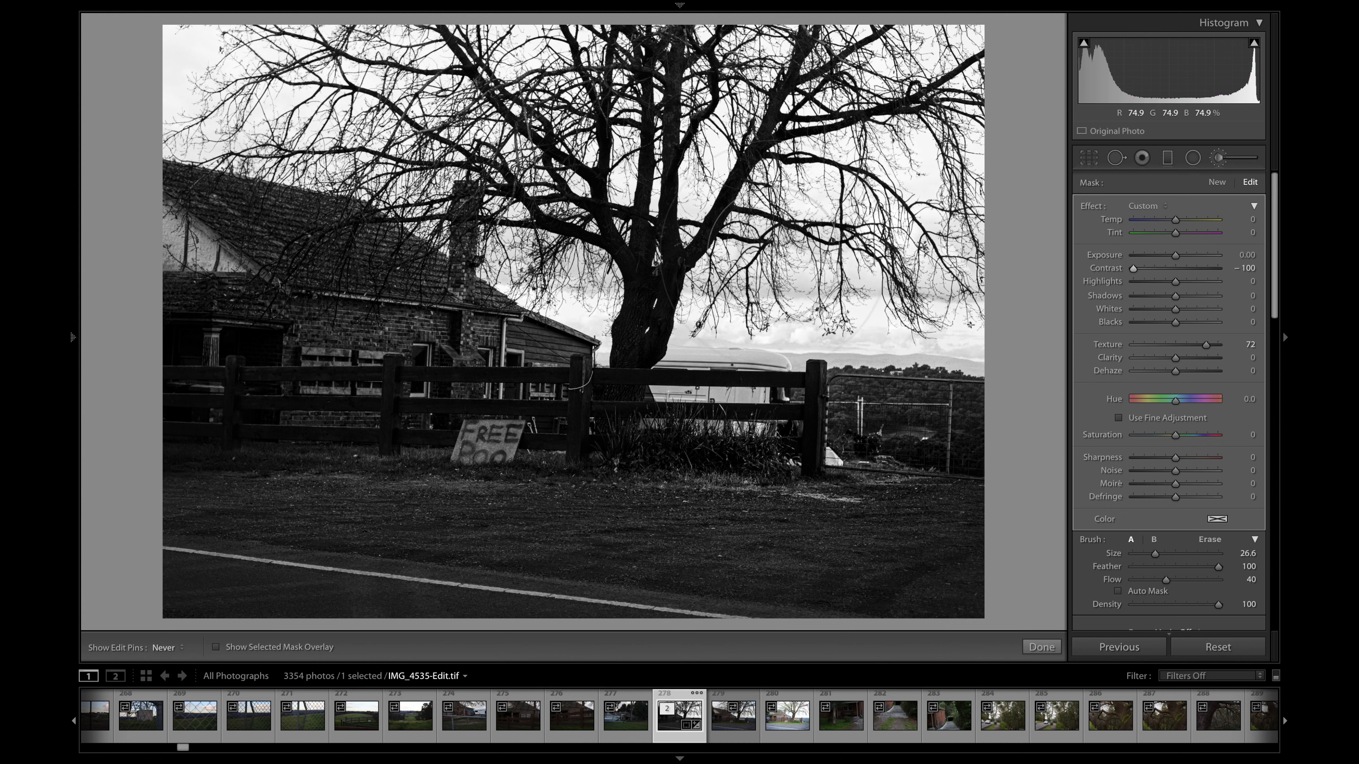
pyautogui.press('h')
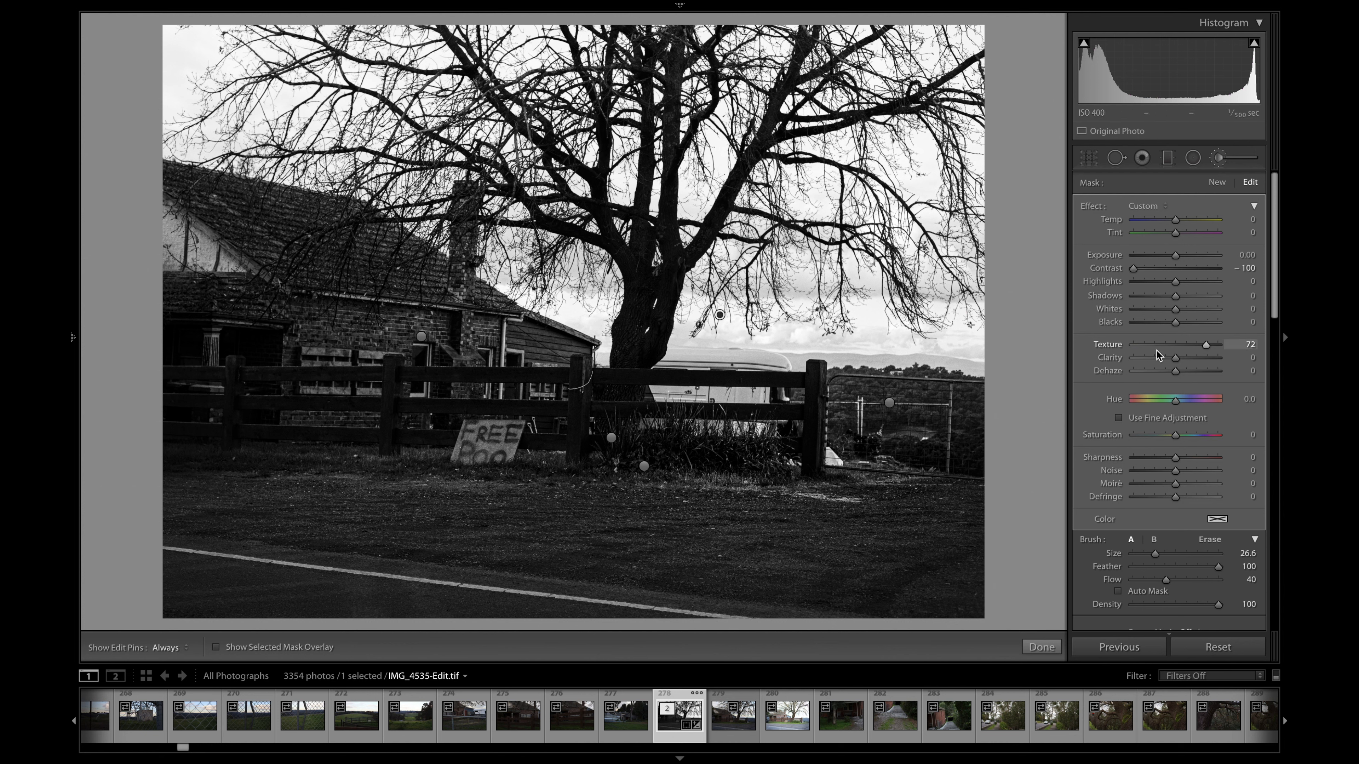
# - Set the cloud mask's Clarity to 4 and lower its Blacks to -61
pyautogui.moveTo(1176, 361); pyautogui.dragTo(1106, 369)
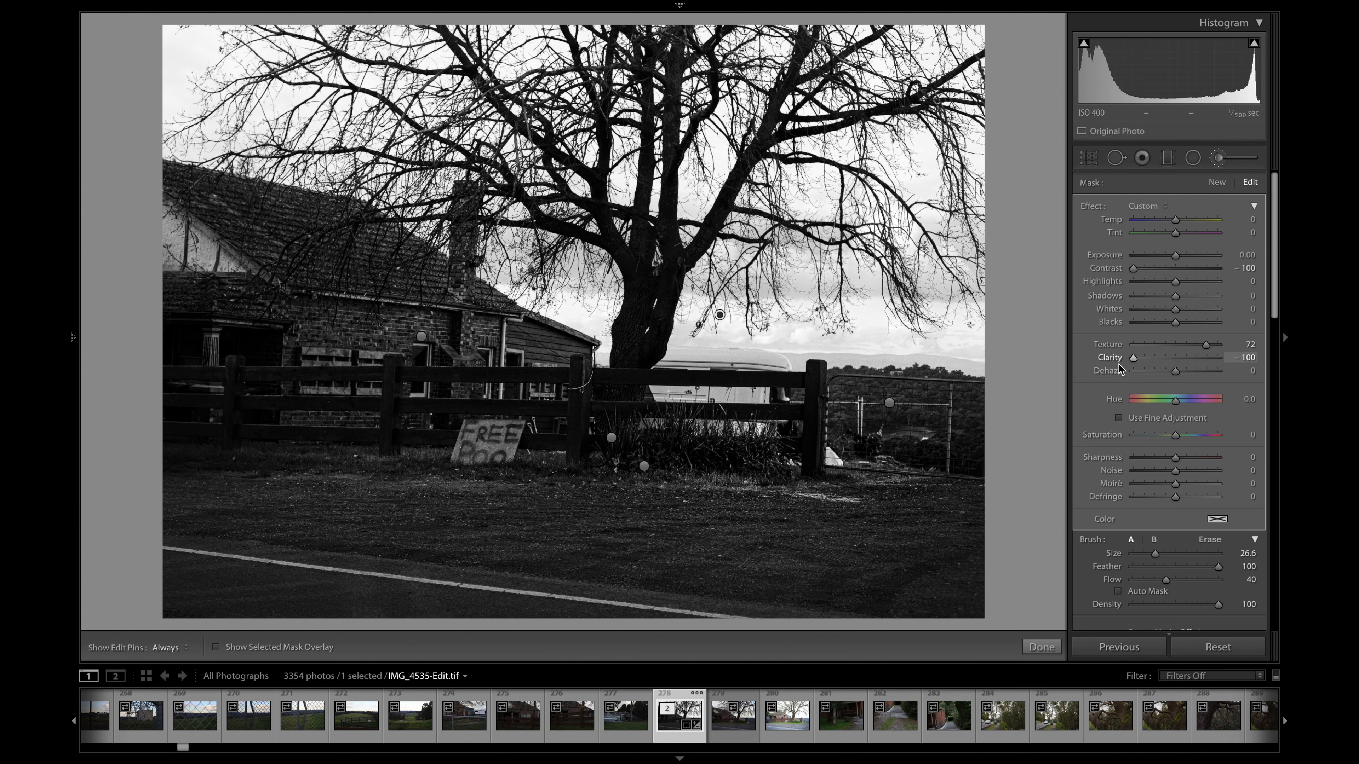
pyautogui.moveTo(1163, 364); pyautogui.dragTo(1138, 367)
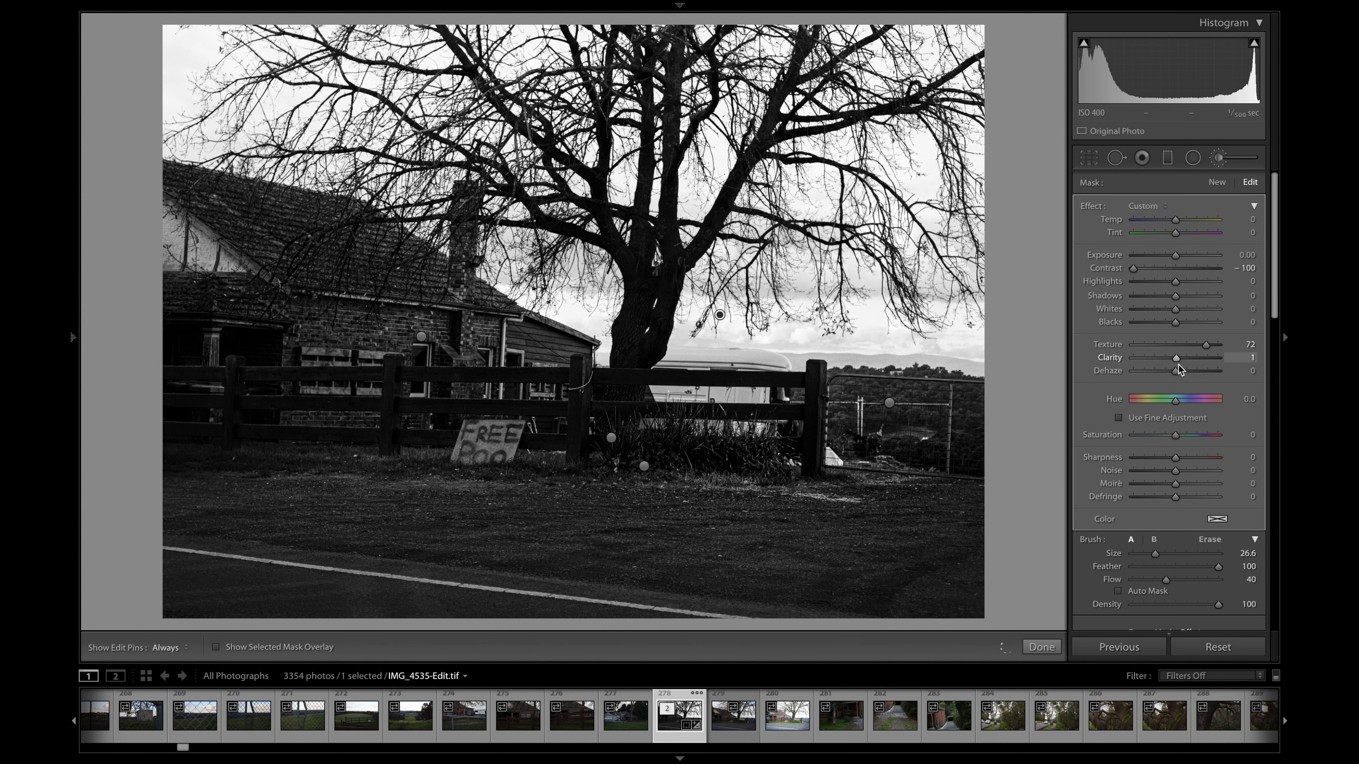
pyautogui.moveTo(1176, 325); pyautogui.dragTo(1117, 324)
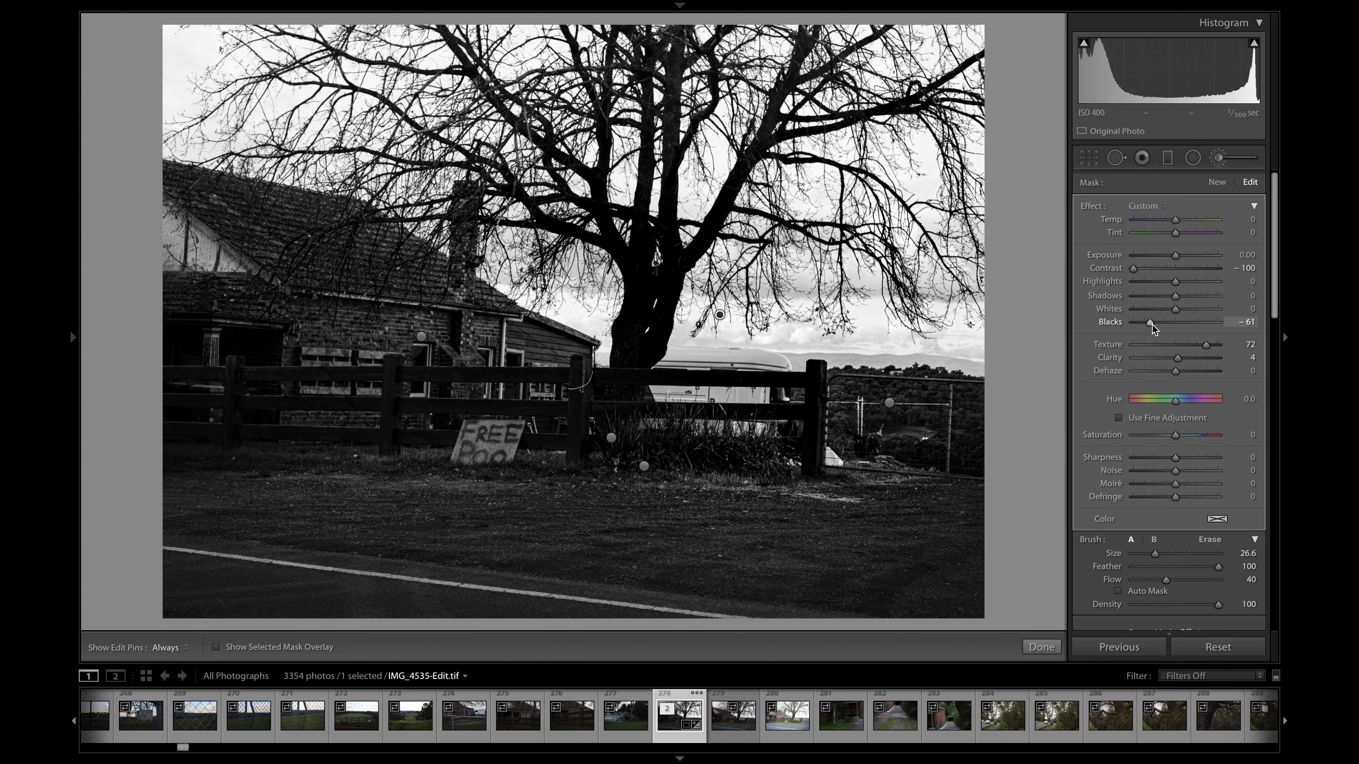
pyautogui.moveTo(1174, 304)
pyautogui.mouseDown()
pyautogui.moveTo(1147, 306)
pyautogui.moveTo(1171, 303)
pyautogui.mouseUp()
# - Create a new size 14.6 brush mask on the tree's outer right branches and set its Shadows and Blacks to -100
pyautogui.click(1217, 182)
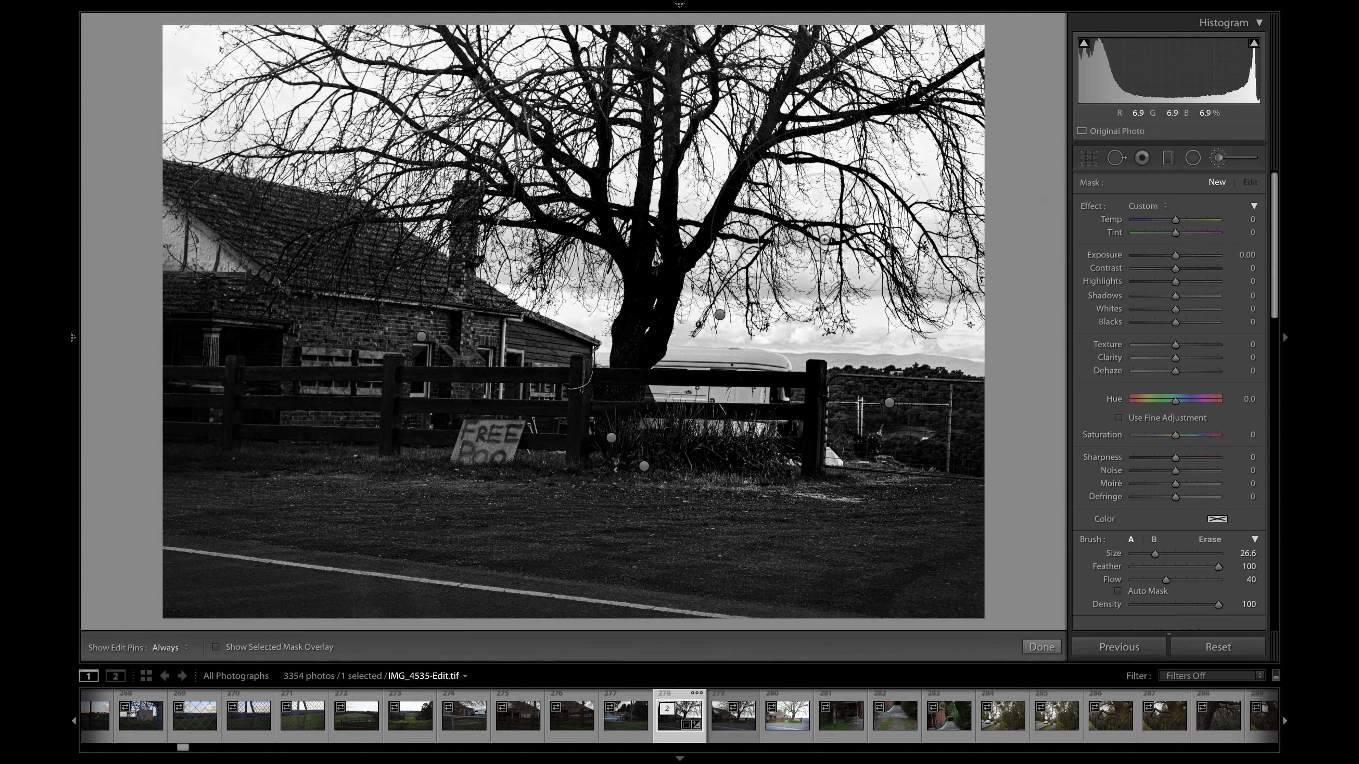
pyautogui.moveTo(1154, 553); pyautogui.dragTo(1145, 554)
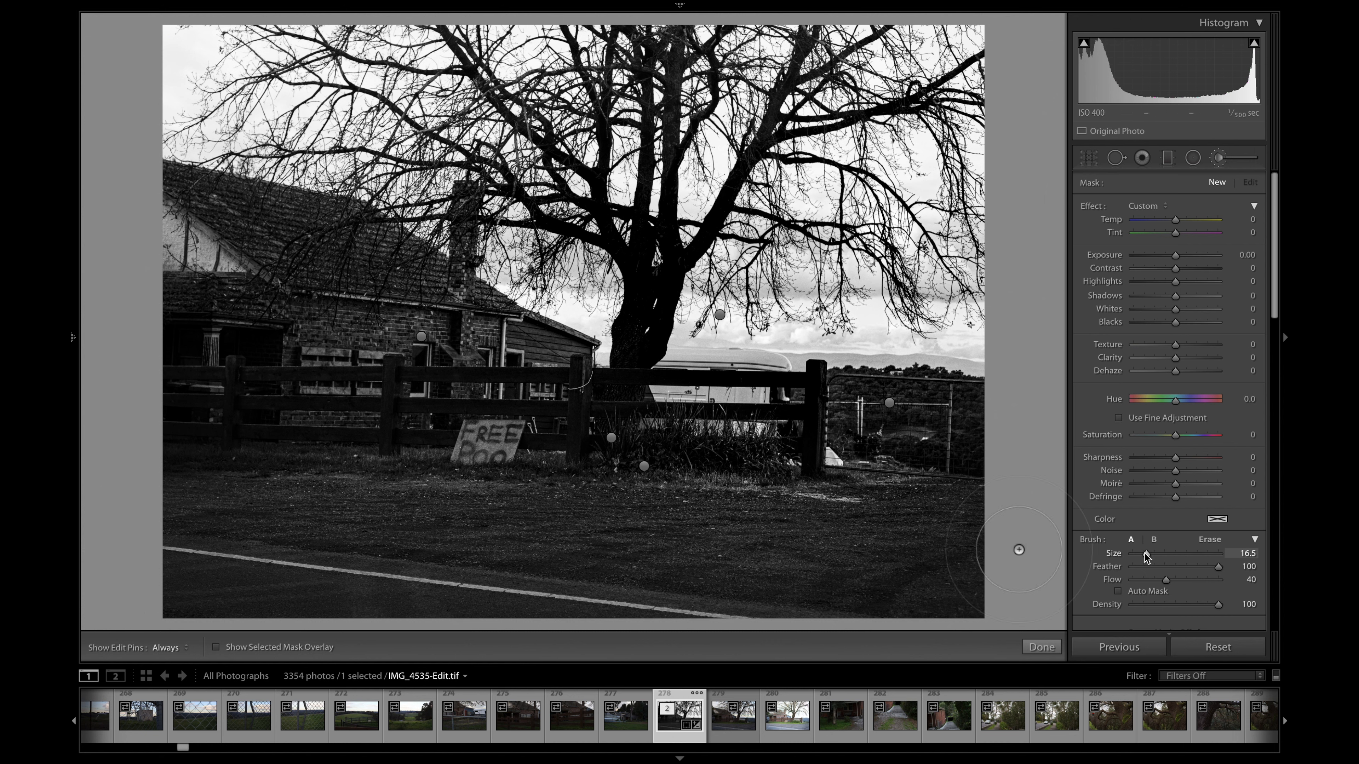
pyautogui.press('h')
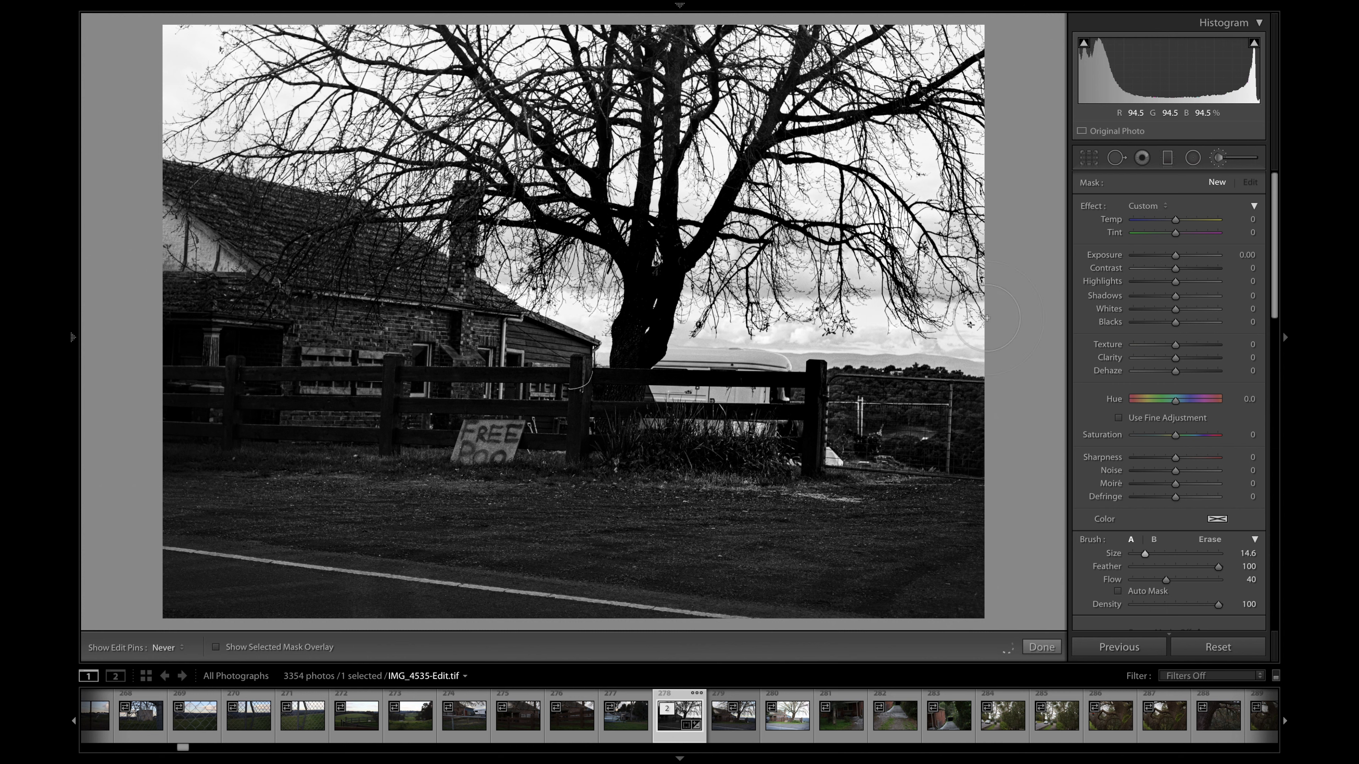
pyautogui.press('h')
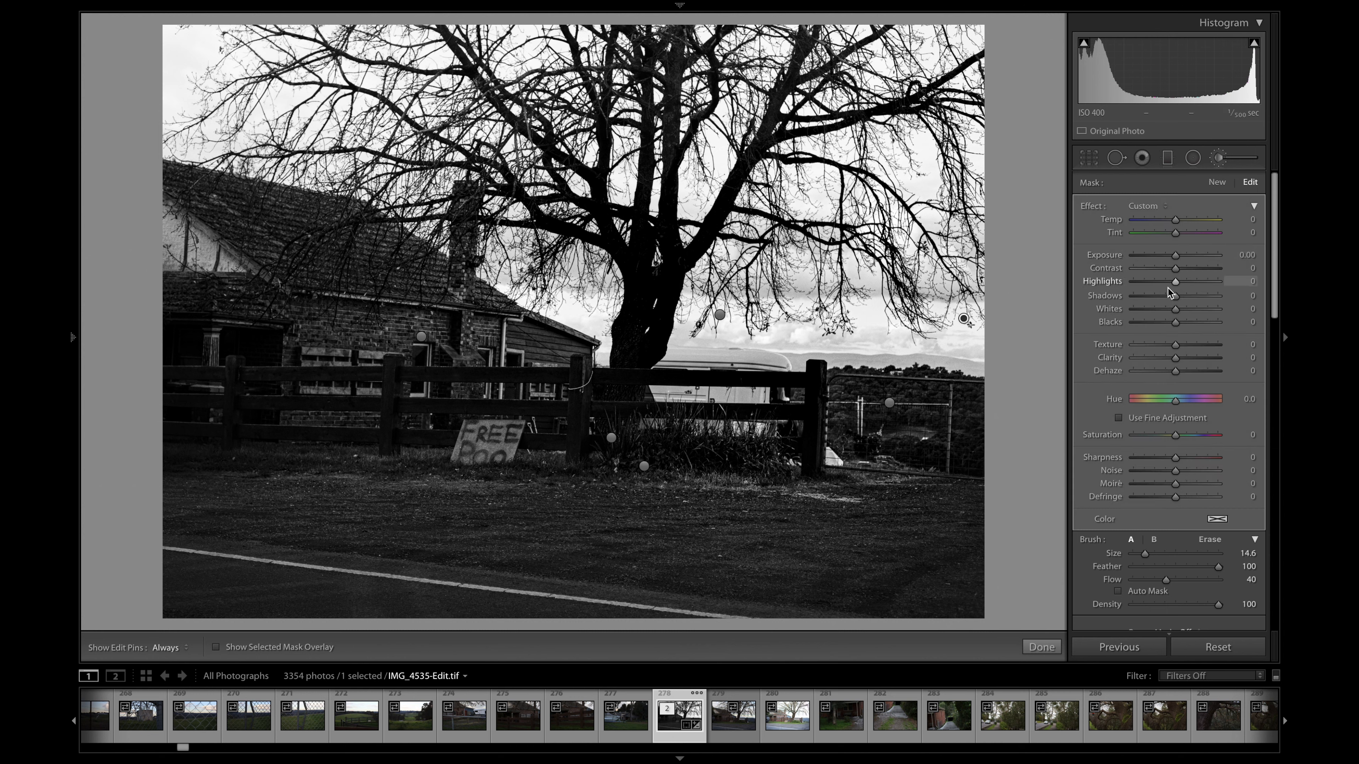
pyautogui.moveTo(1176, 299); pyautogui.dragTo(1123, 298)
pyautogui.moveTo(1174, 320); pyautogui.dragTo(1146, 323)
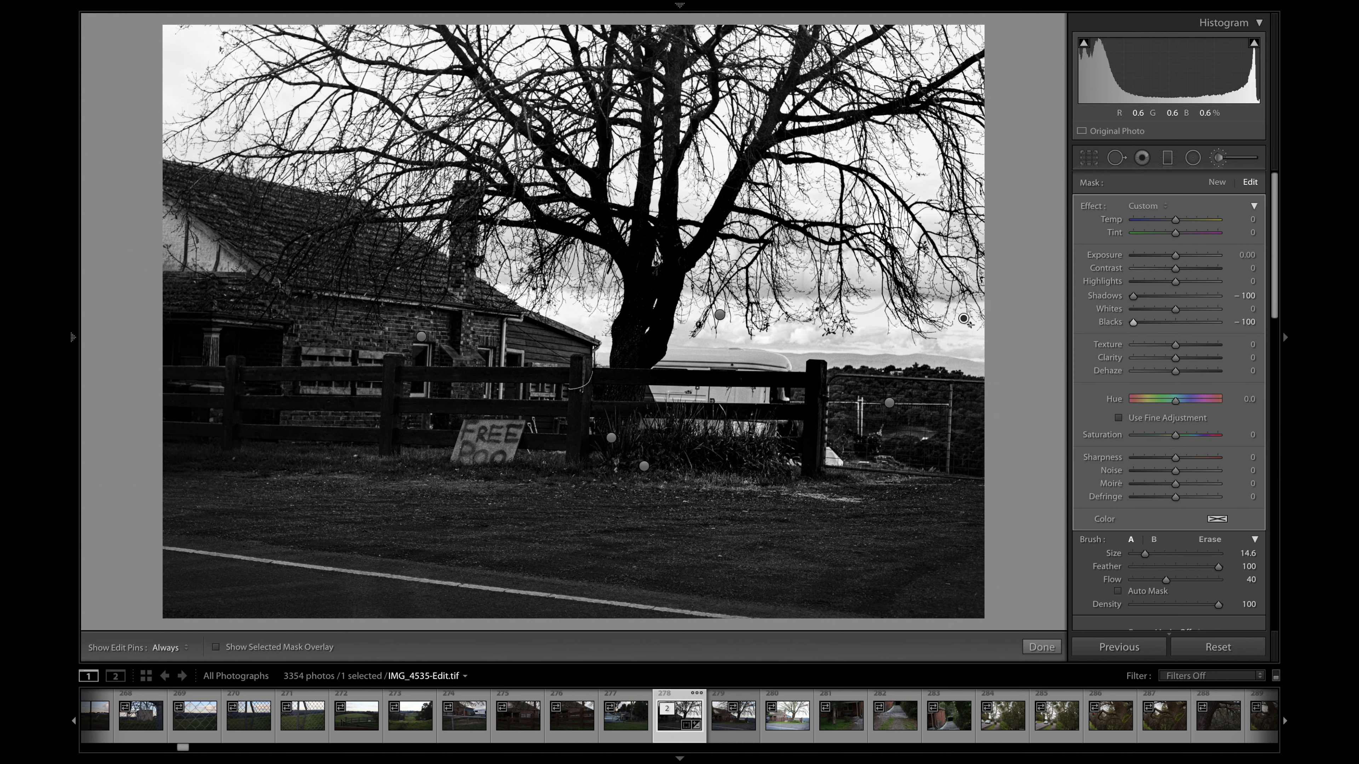
# - Enlarge the brush to 25, paint over the tree's trunk and branches, and check the darkening with the edit pins hidden
pyautogui.moveTo(1147, 558); pyautogui.dragTo(1153, 558)
pyautogui.press('h')
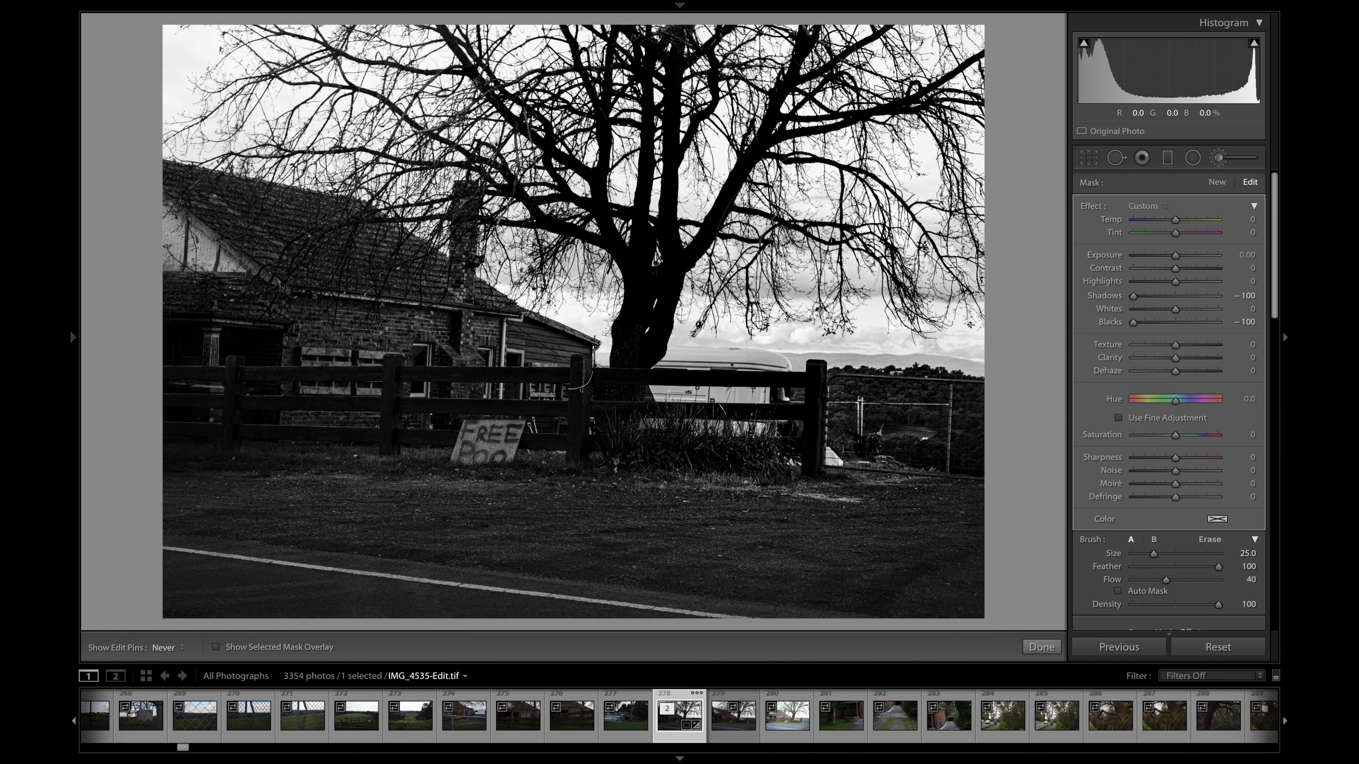
pyautogui.press('h')
pyautogui.press('h')
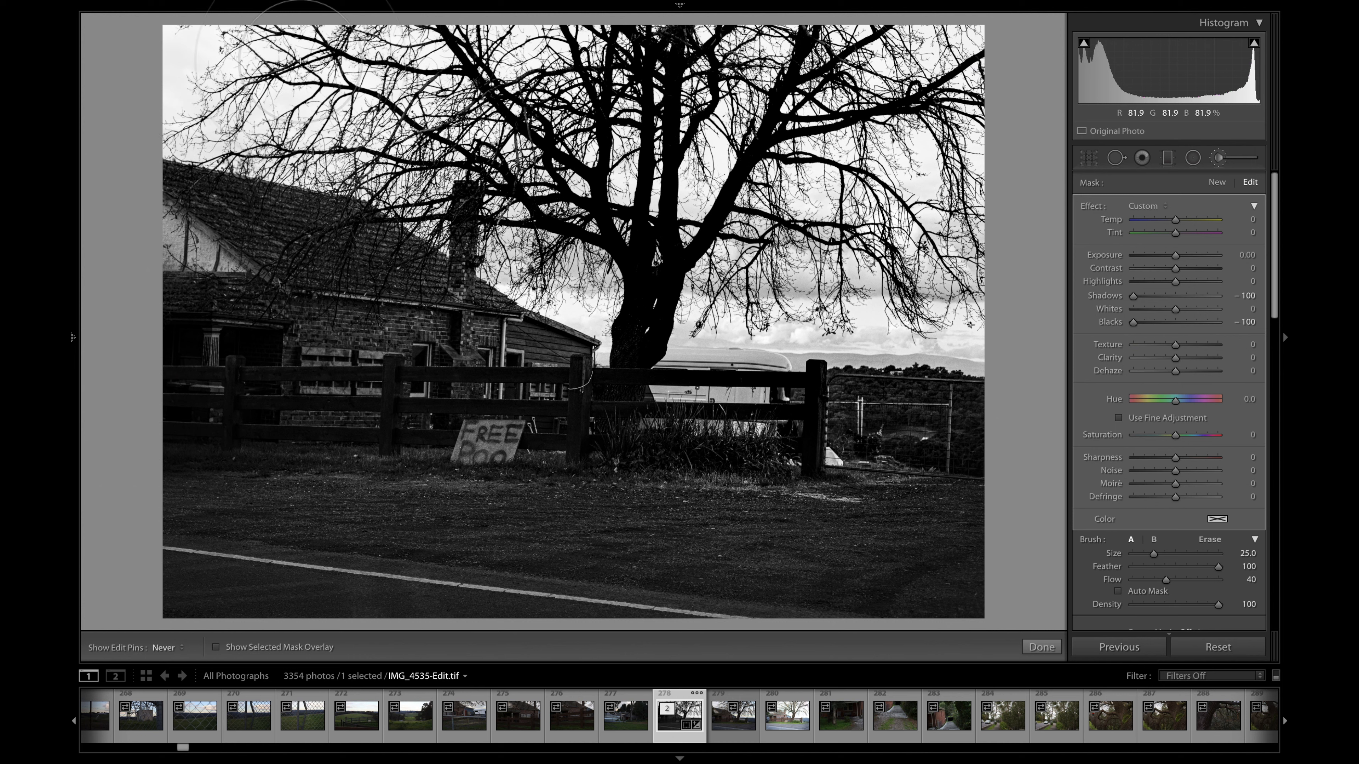
pyautogui.press('h')
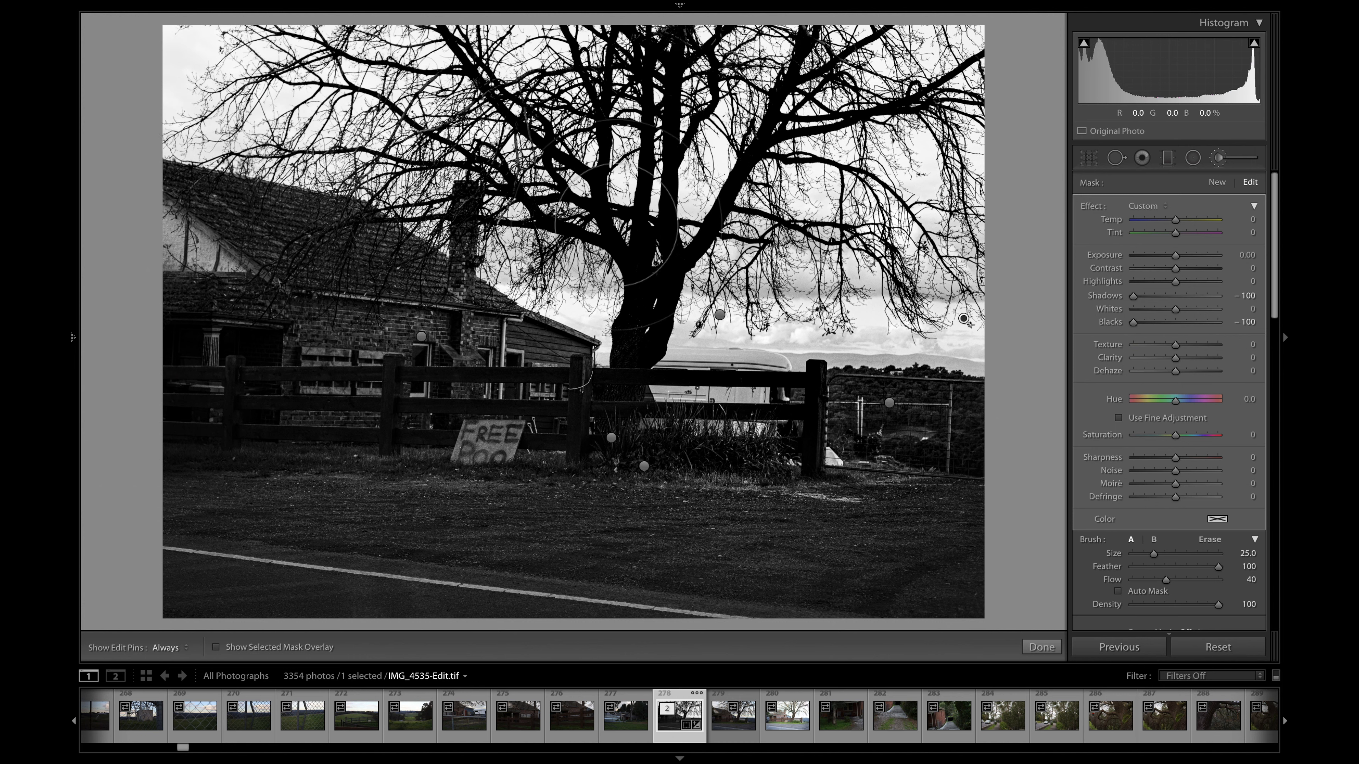
pyautogui.press('h')
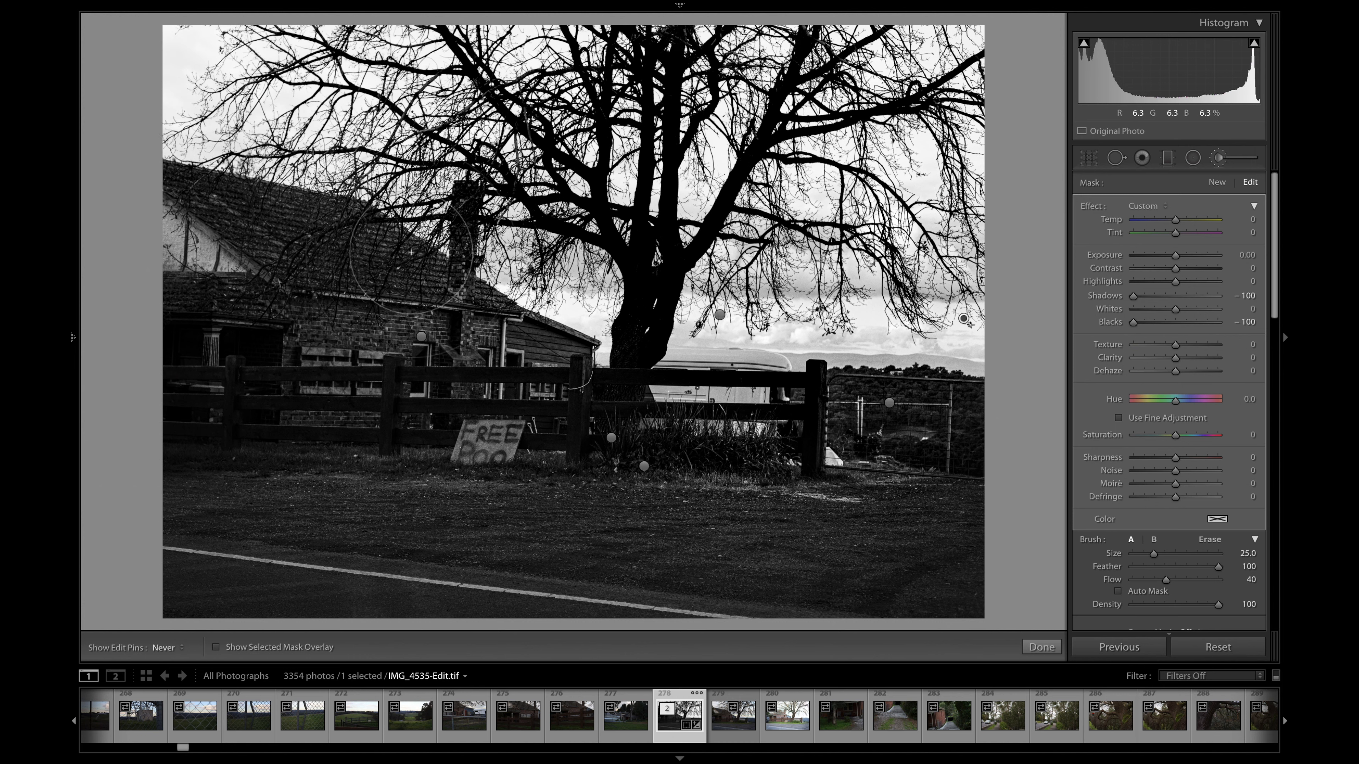
pyautogui.press('h')
# - Undo the last brush stroke on the tree mask
pyautogui.moveTo(583, 7)
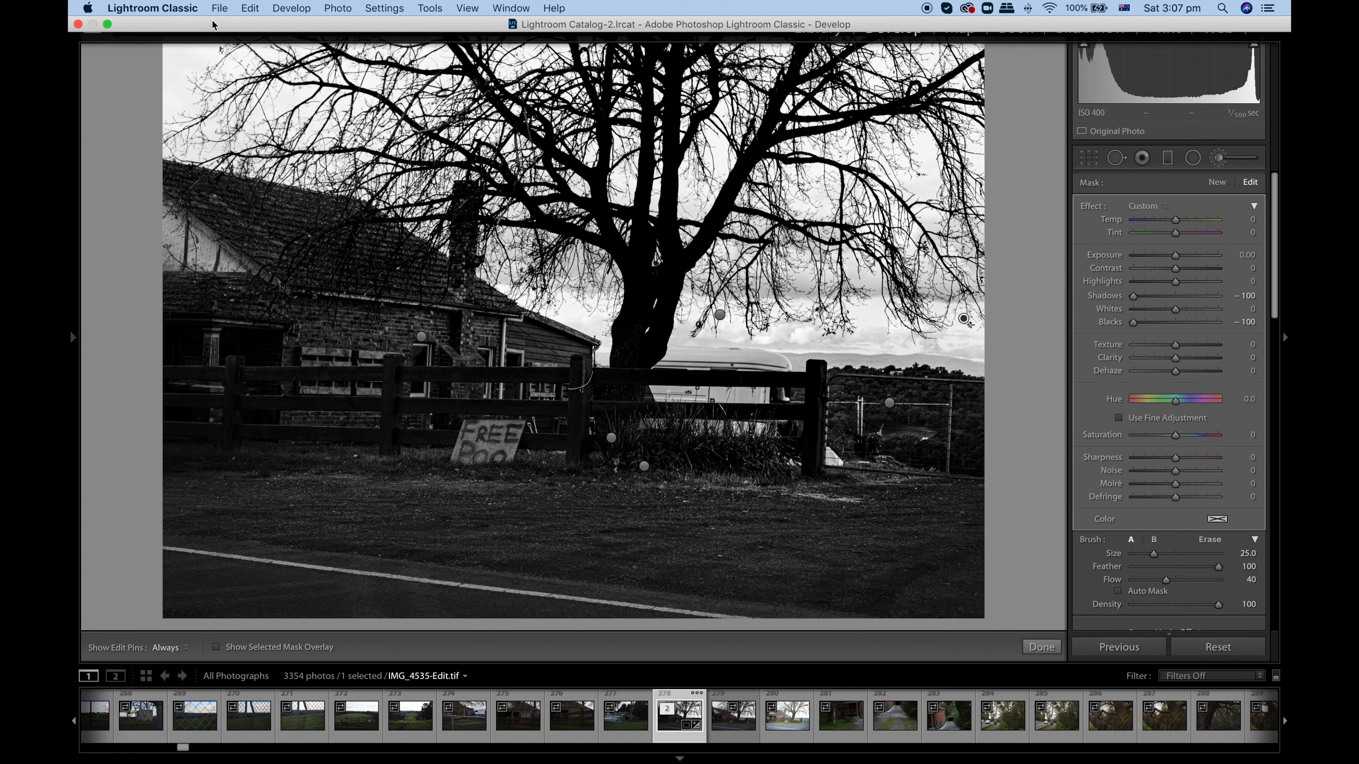
pyautogui.click(255, 12)
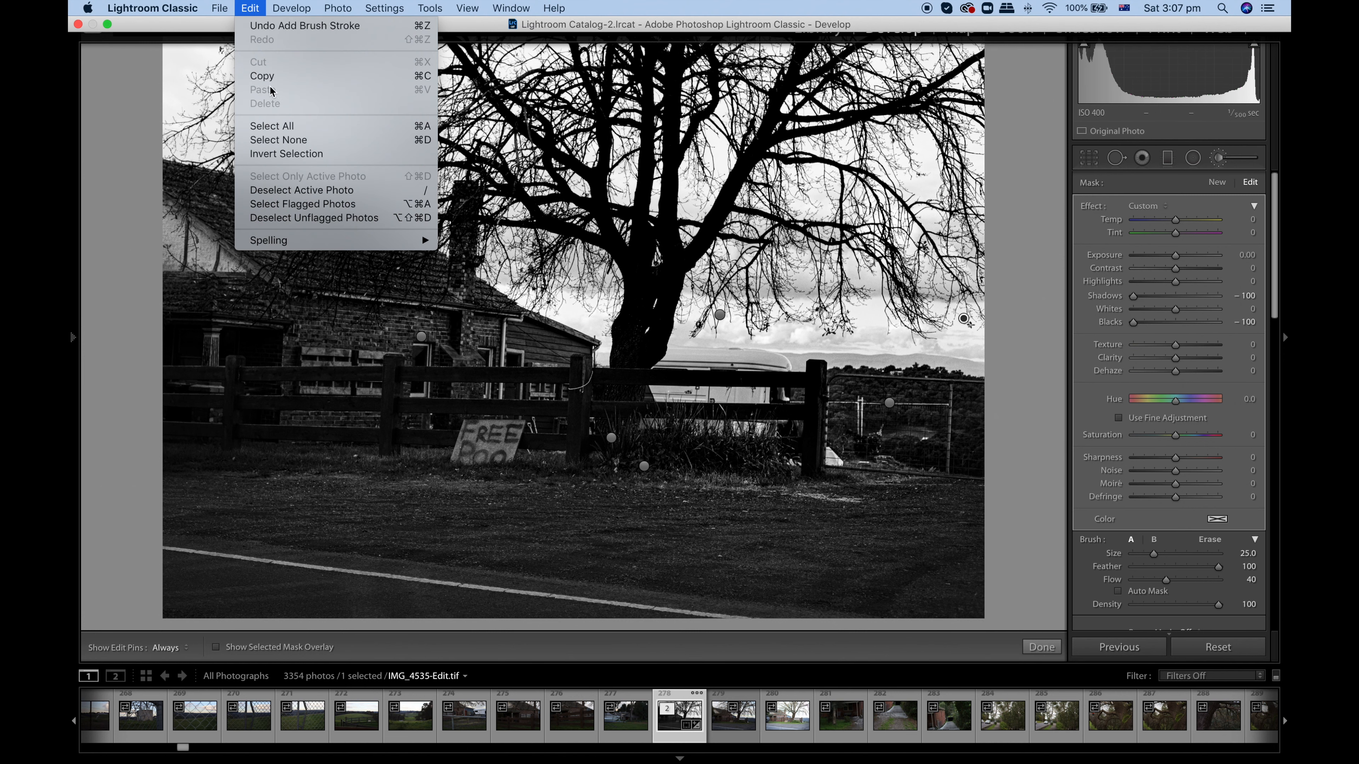
pyautogui.click(278, 27)
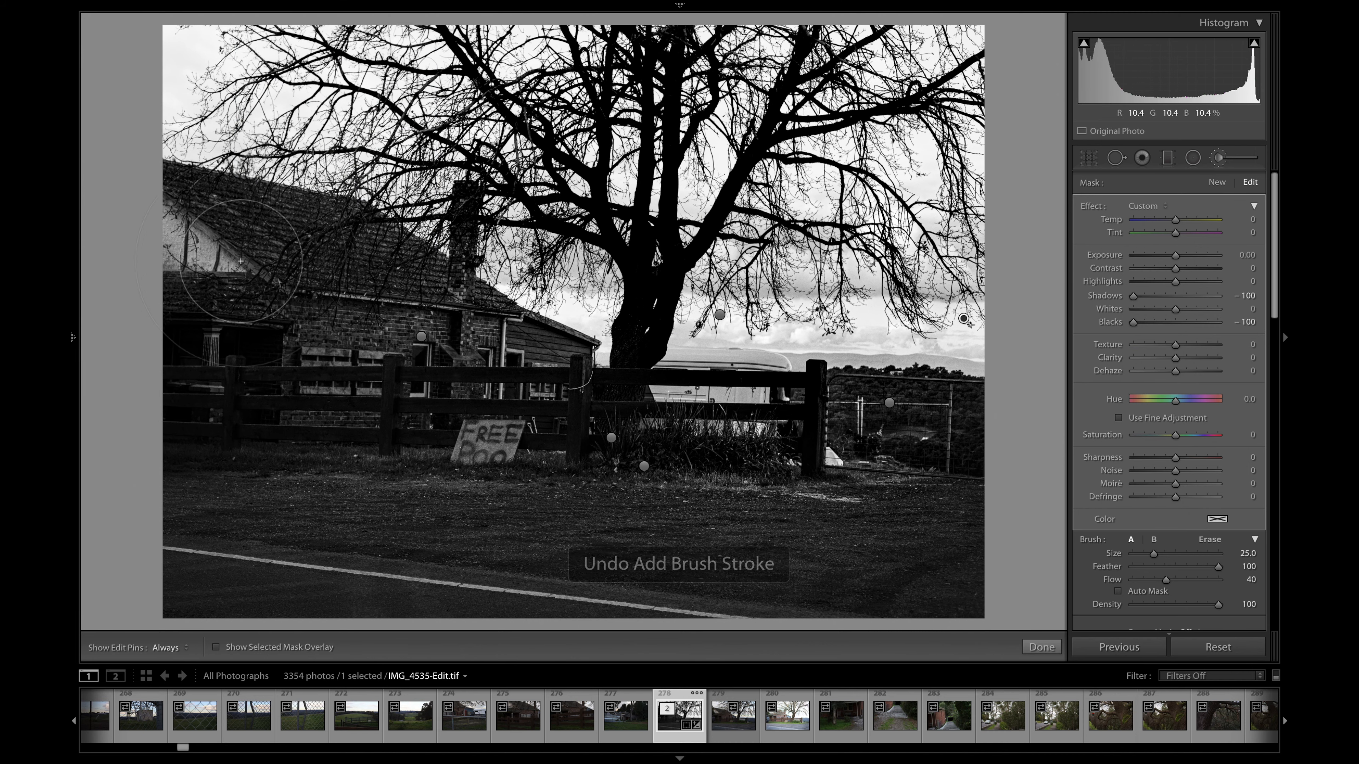
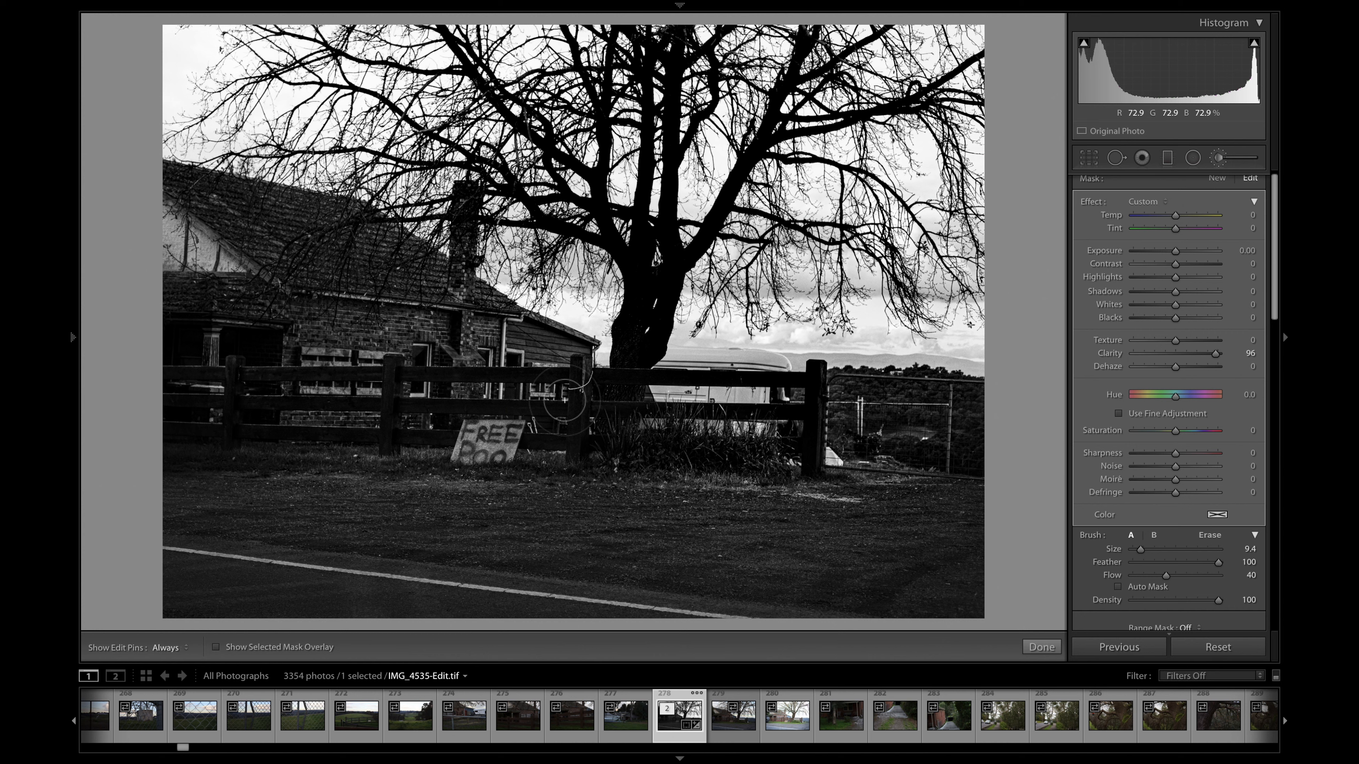
pyautogui.press('h')
pyautogui.press('h')
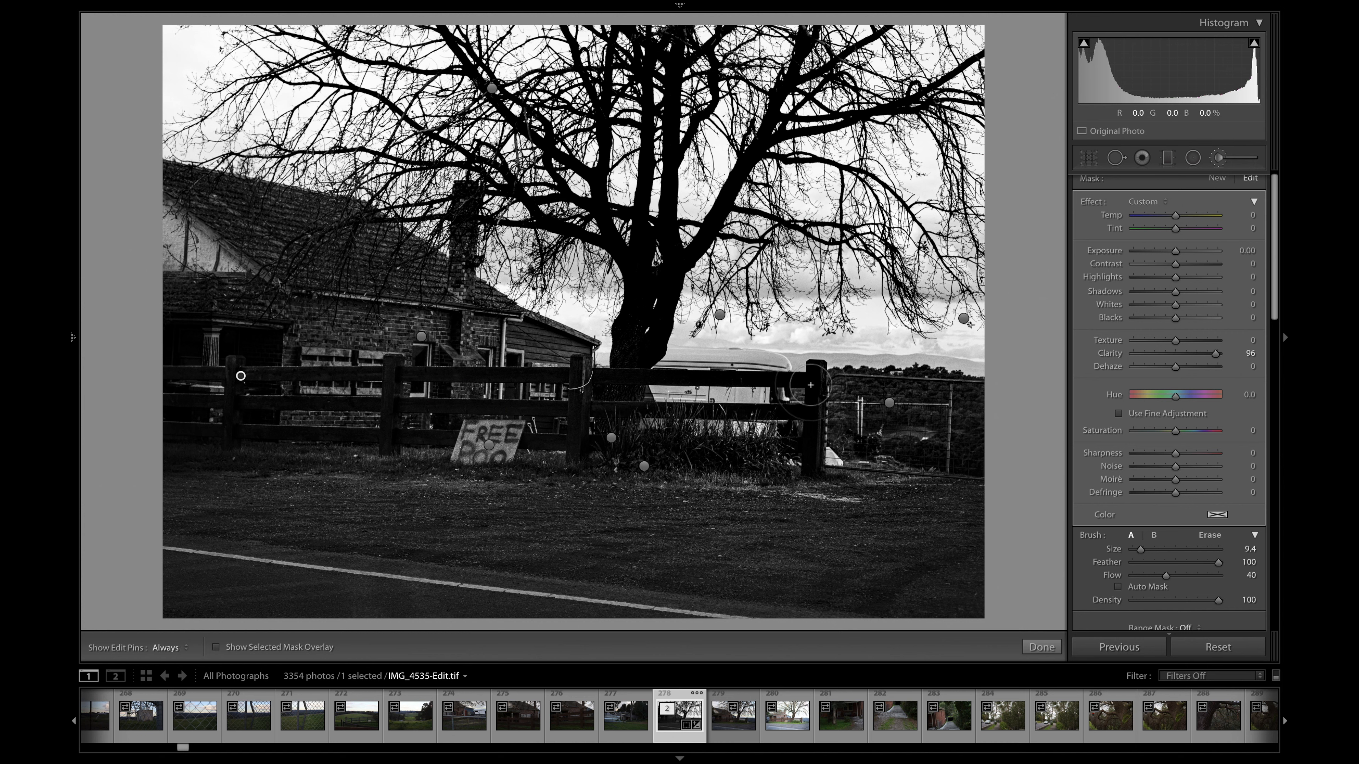
# - Check the fence mask with the edit pins hidden, then set its Highlights to 100 and Whites to 9
pyautogui.press('h')
pyautogui.press('h')
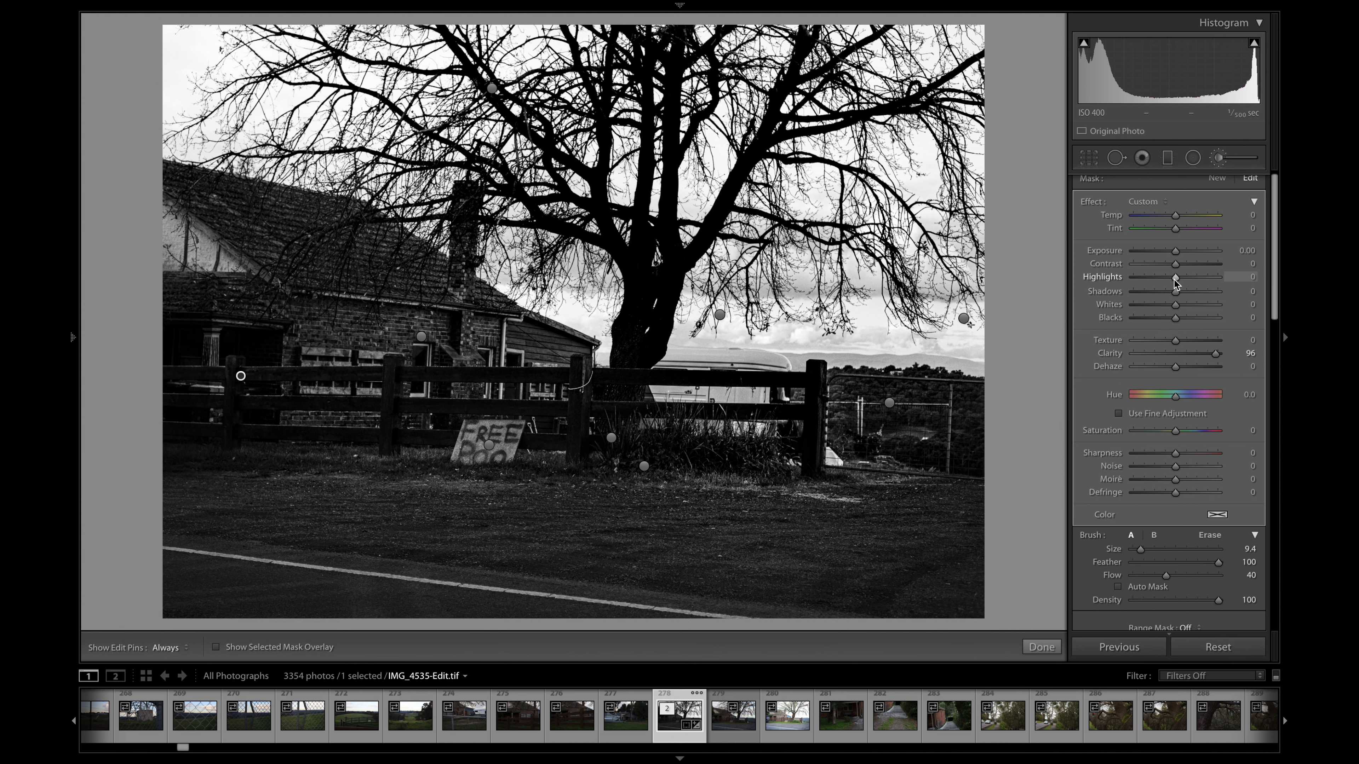
pyautogui.moveTo(1217, 278); pyautogui.dragTo(1186, 277)
pyautogui.moveTo(1227, 284); pyautogui.dragTo(1197, 284)
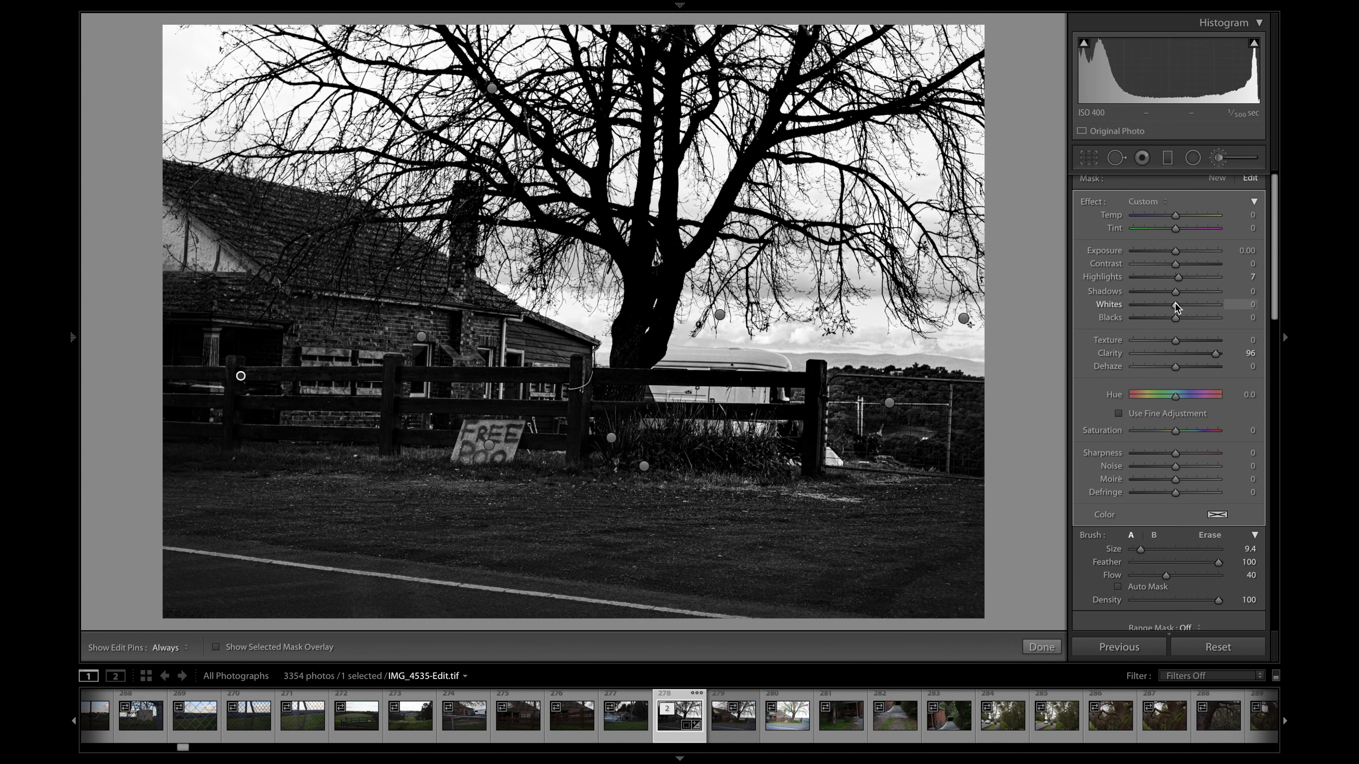
pyautogui.moveTo(1189, 304); pyautogui.dragTo(1220, 306)
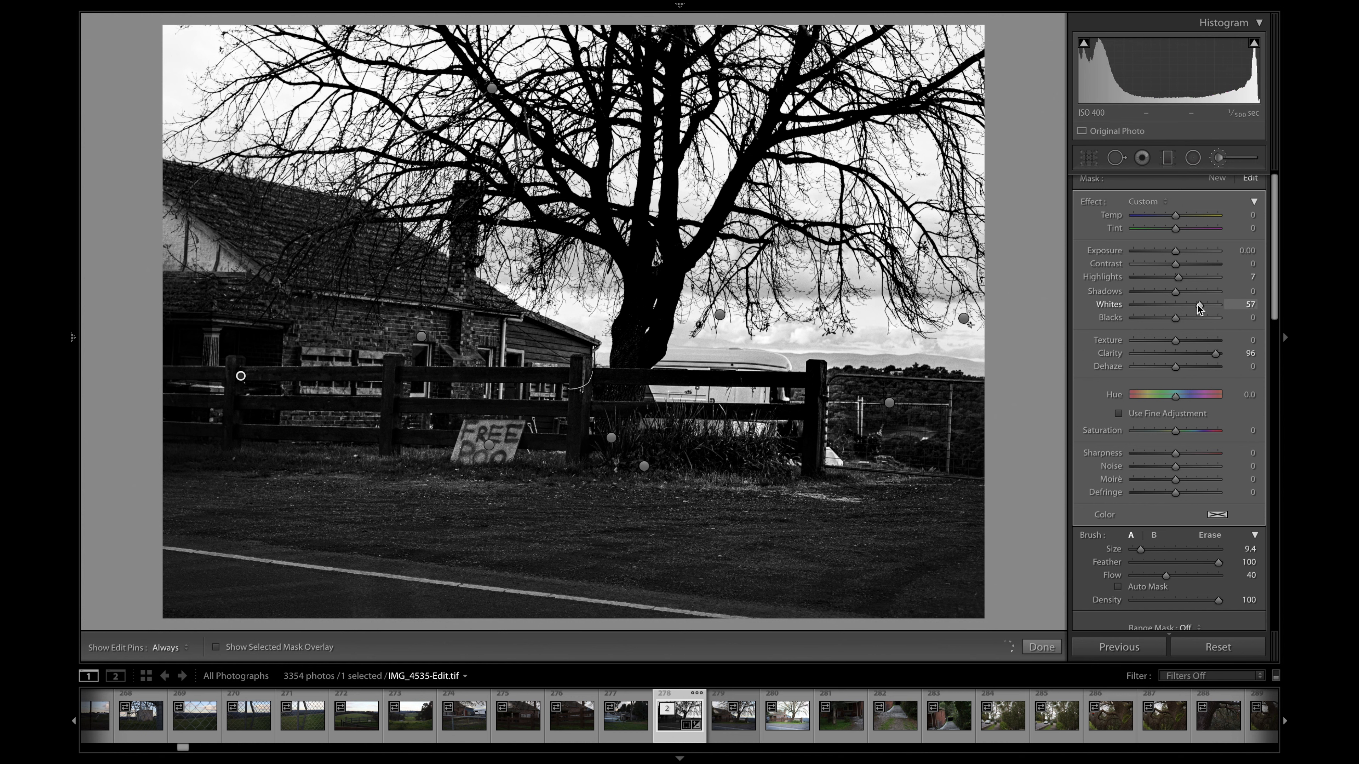
pyautogui.moveTo(1196, 309); pyautogui.dragTo(1228, 312)
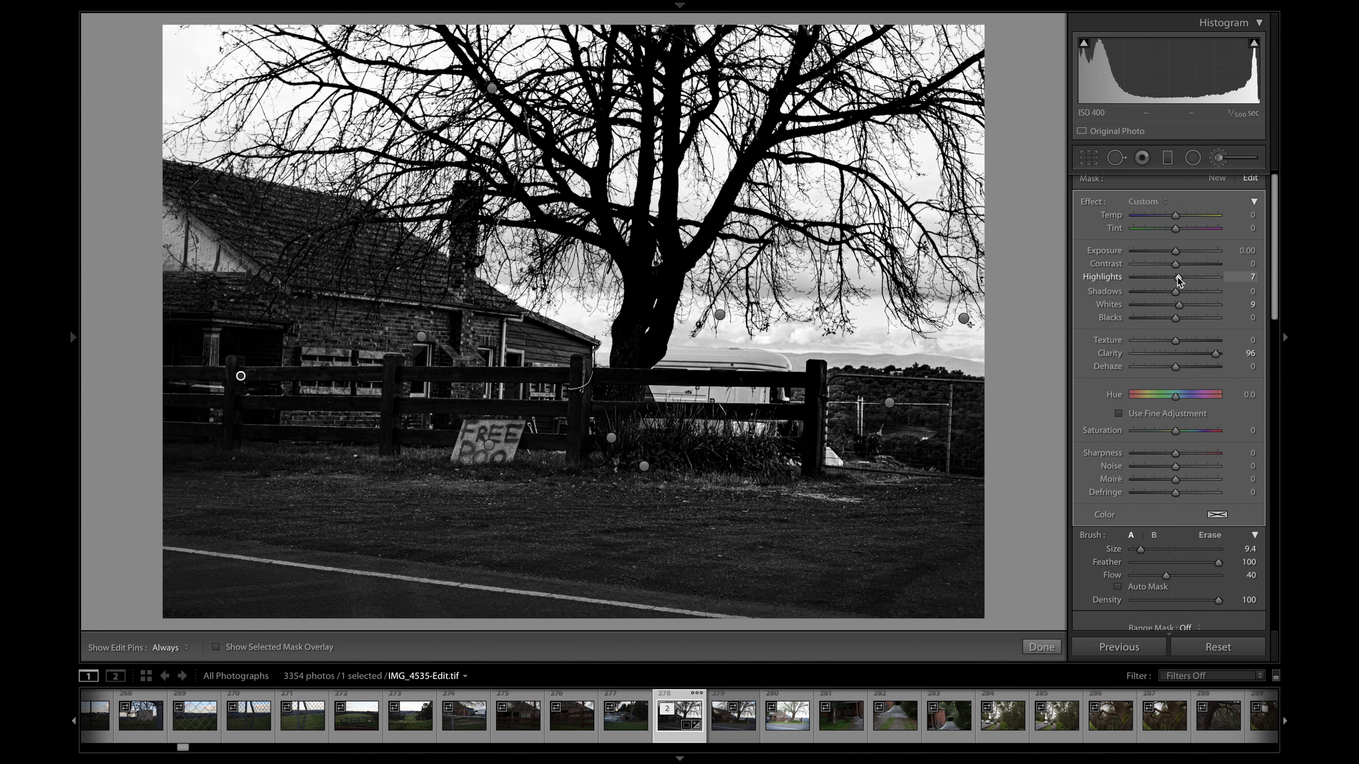
pyautogui.moveTo(1190, 277); pyautogui.dragTo(1214, 278)
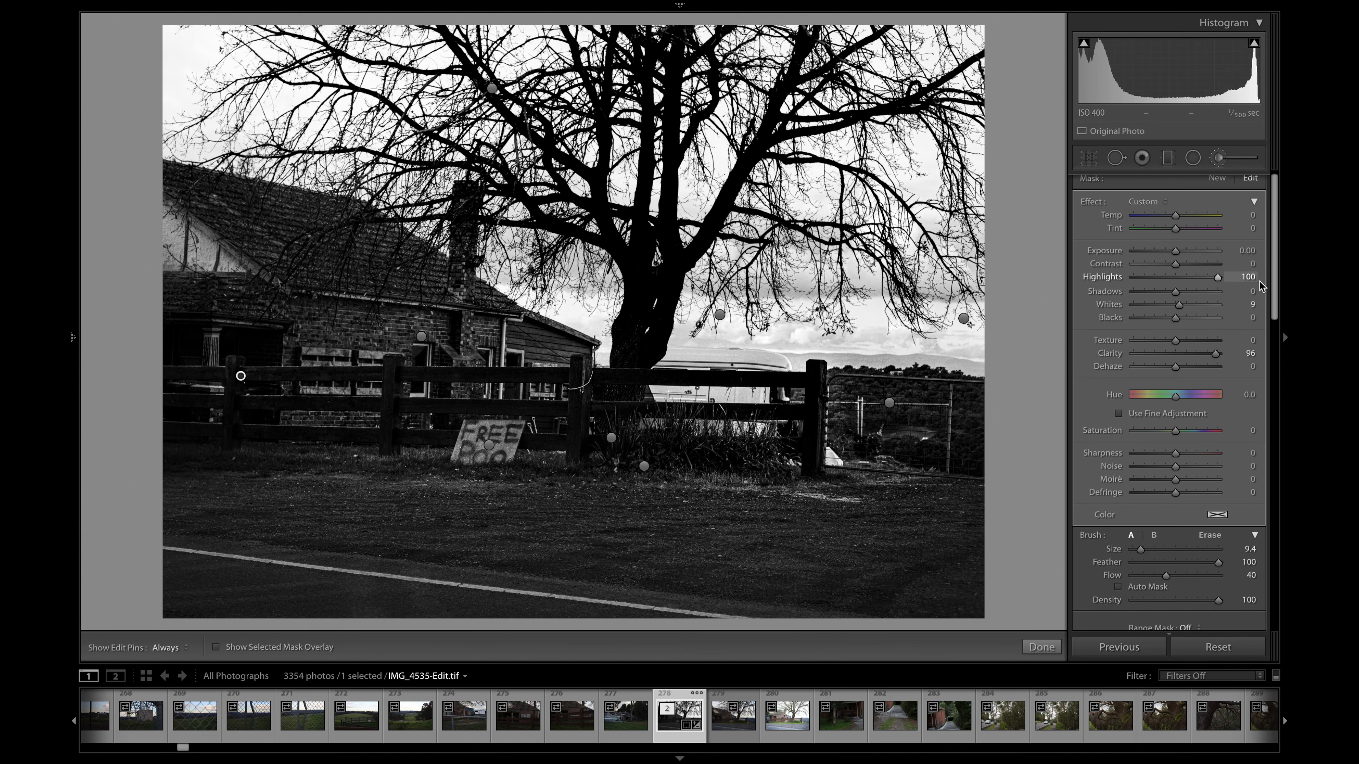
pyautogui.moveTo(1205, 285); pyautogui.dragTo(1235, 303)
pyautogui.moveTo(1217, 303)
pyautogui.mouseDown()
pyautogui.moveTo(1169, 295)
pyautogui.moveTo(1235, 297)
pyautogui.mouseUp()
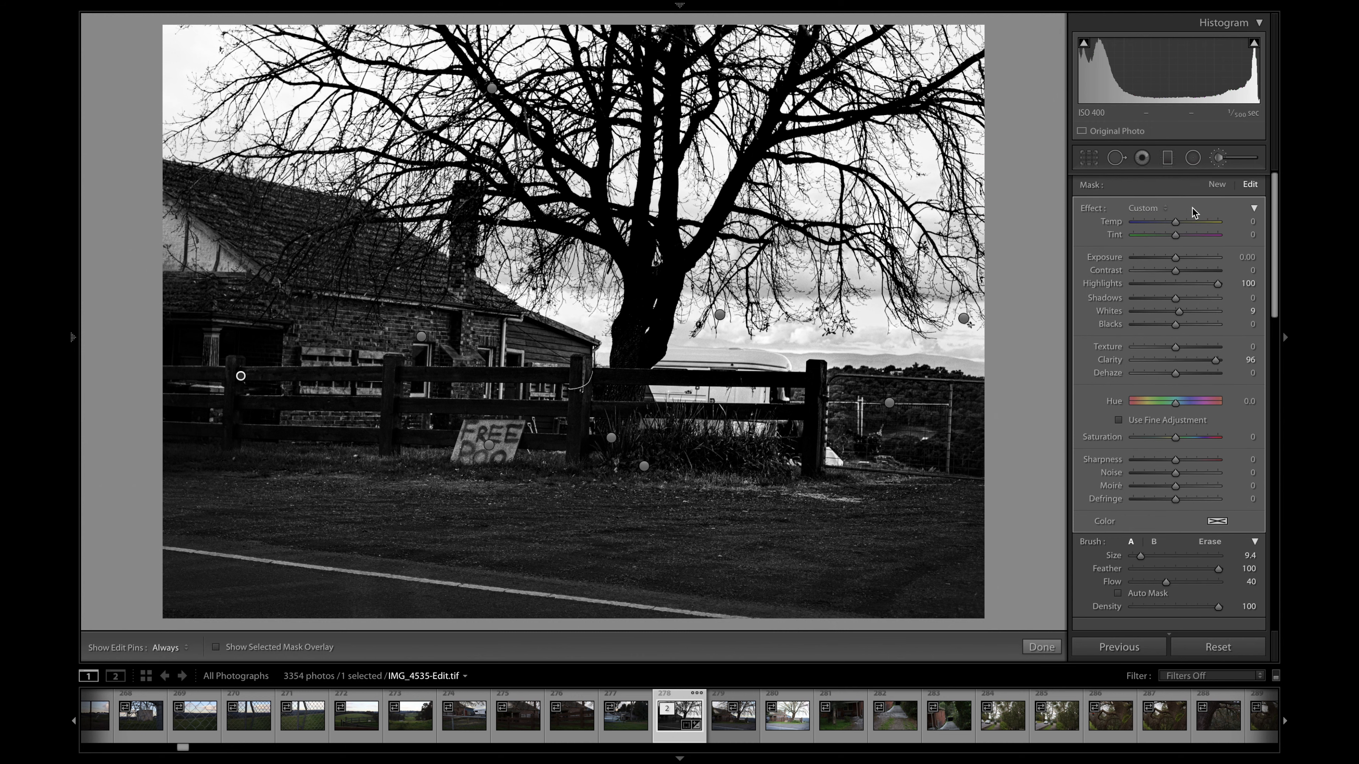
# - Create a new size 9.4 brush mask with Highlights 100, paint the fence and house front, and check it with the edit pins hidden
pyautogui.click(1213, 182)
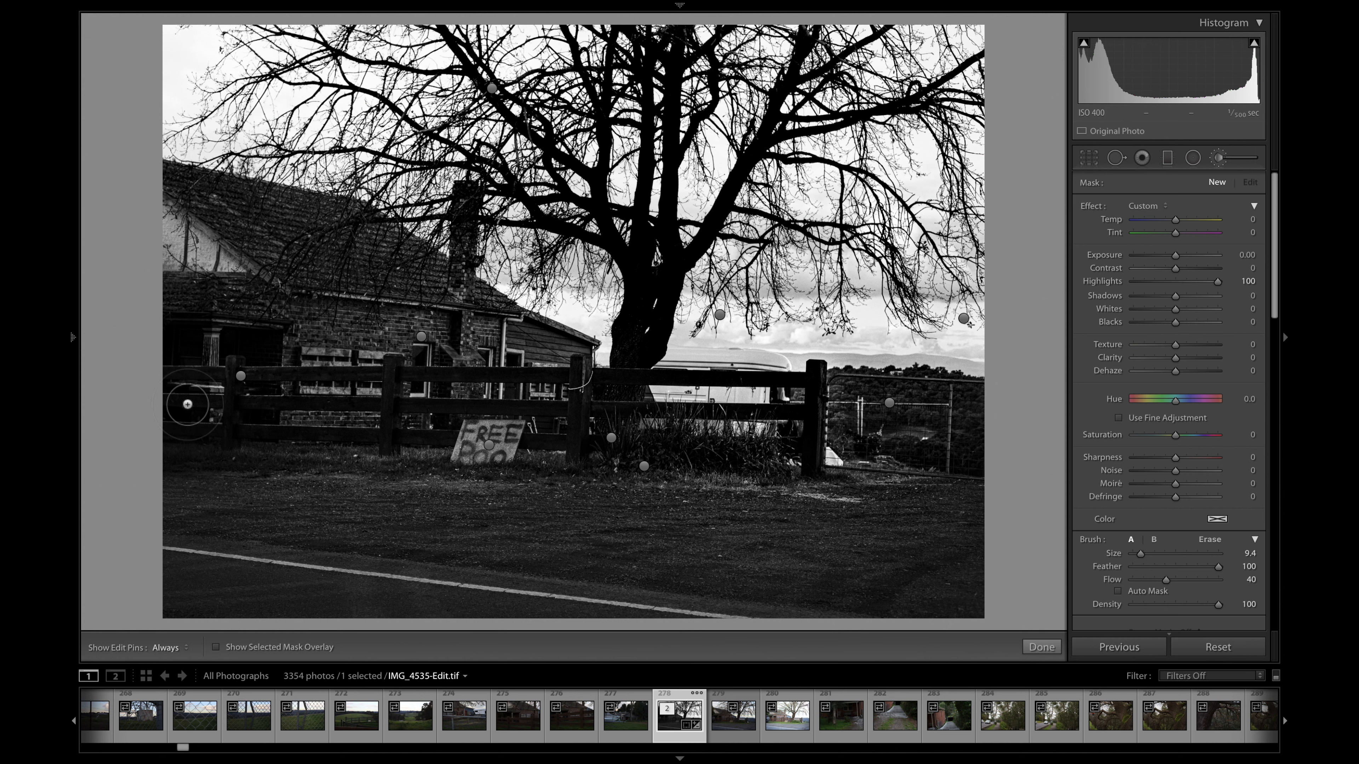
pyautogui.moveTo(177, 404)
pyautogui.mouseDown()
pyautogui.moveTo(370, 407)
pyautogui.moveTo(293, 404)
pyautogui.moveTo(367, 404)
pyautogui.moveTo(177, 432)
pyautogui.moveTo(219, 435)
pyautogui.moveTo(159, 429)
pyautogui.moveTo(450, 439)
pyautogui.moveTo(400, 439)
pyautogui.mouseUp()
pyautogui.moveTo(393, 386)
pyautogui.mouseDown()
pyautogui.moveTo(393, 432)
pyautogui.moveTo(393, 401)
pyautogui.moveTo(159, 425)
pyautogui.moveTo(196, 432)
pyautogui.moveTo(245, 391)
pyautogui.moveTo(302, 420)
pyautogui.mouseUp()
pyautogui.moveTo(201, 306)
pyautogui.mouseDown()
pyautogui.moveTo(201, 342)
pyautogui.moveTo(182, 348)
pyautogui.moveTo(220, 337)
pyautogui.moveTo(227, 351)
pyautogui.moveTo(210, 360)
pyautogui.moveTo(191, 334)
pyautogui.moveTo(201, 317)
pyautogui.moveTo(256, 328)
pyautogui.moveTo(310, 291)
pyautogui.moveTo(185, 283)
pyautogui.moveTo(240, 303)
pyautogui.moveTo(164, 282)
pyautogui.mouseUp()
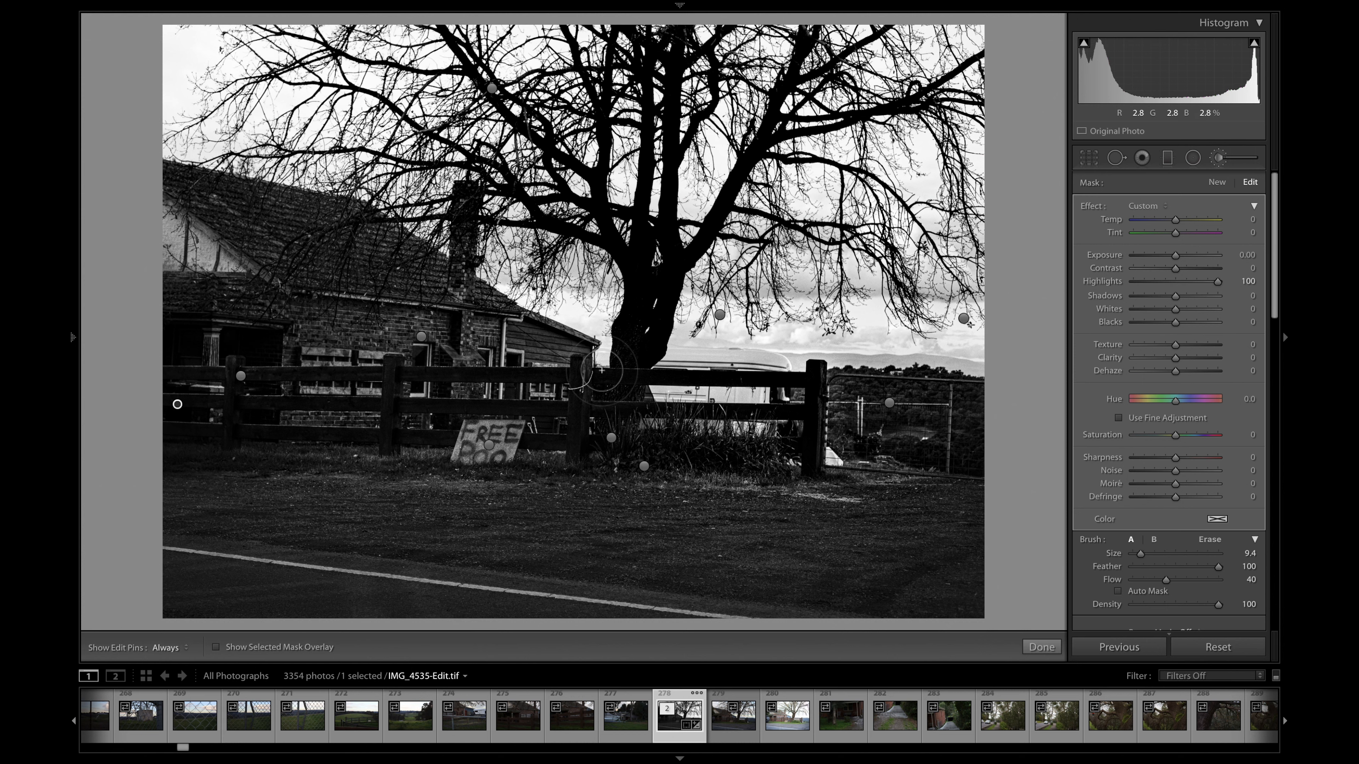
pyautogui.press('h')
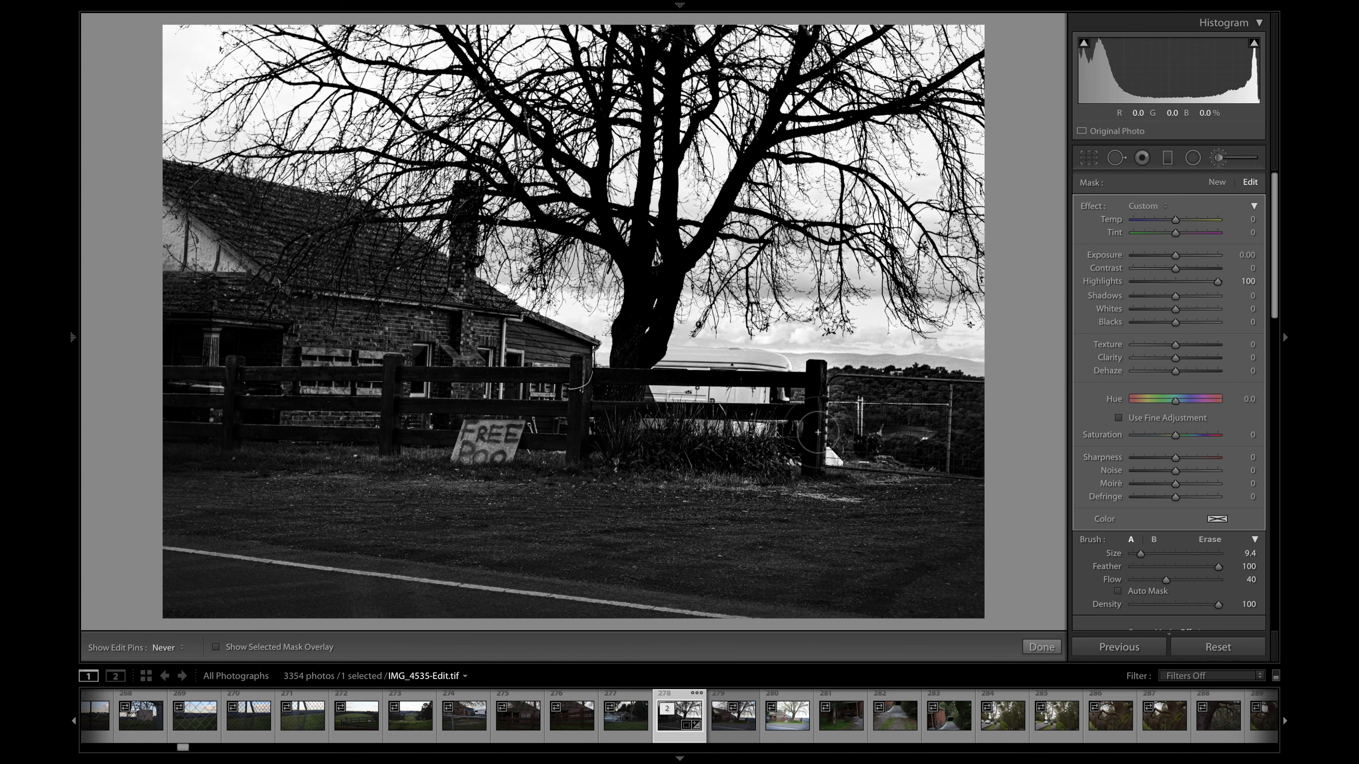
pyautogui.press('h')
pyautogui.press('h')
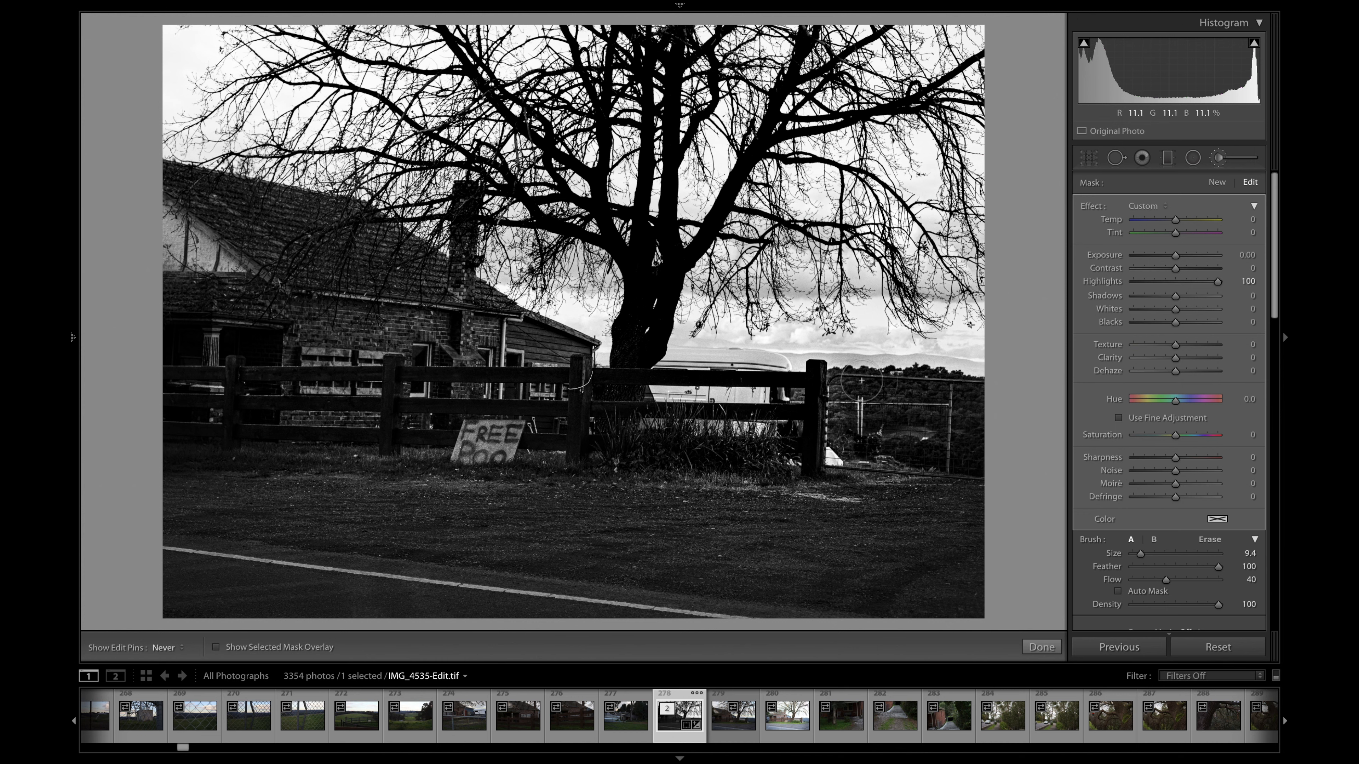
pyautogui.press('h')
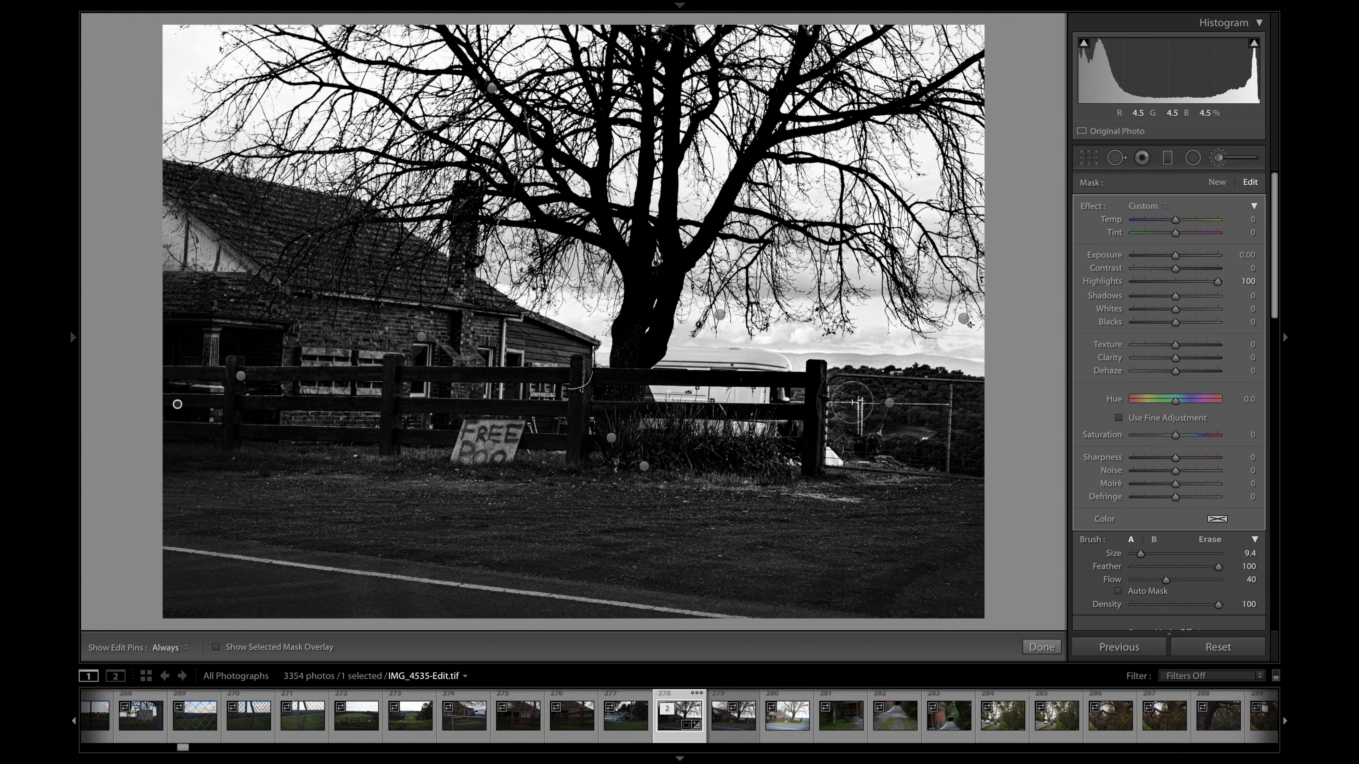
pyautogui.press('h')
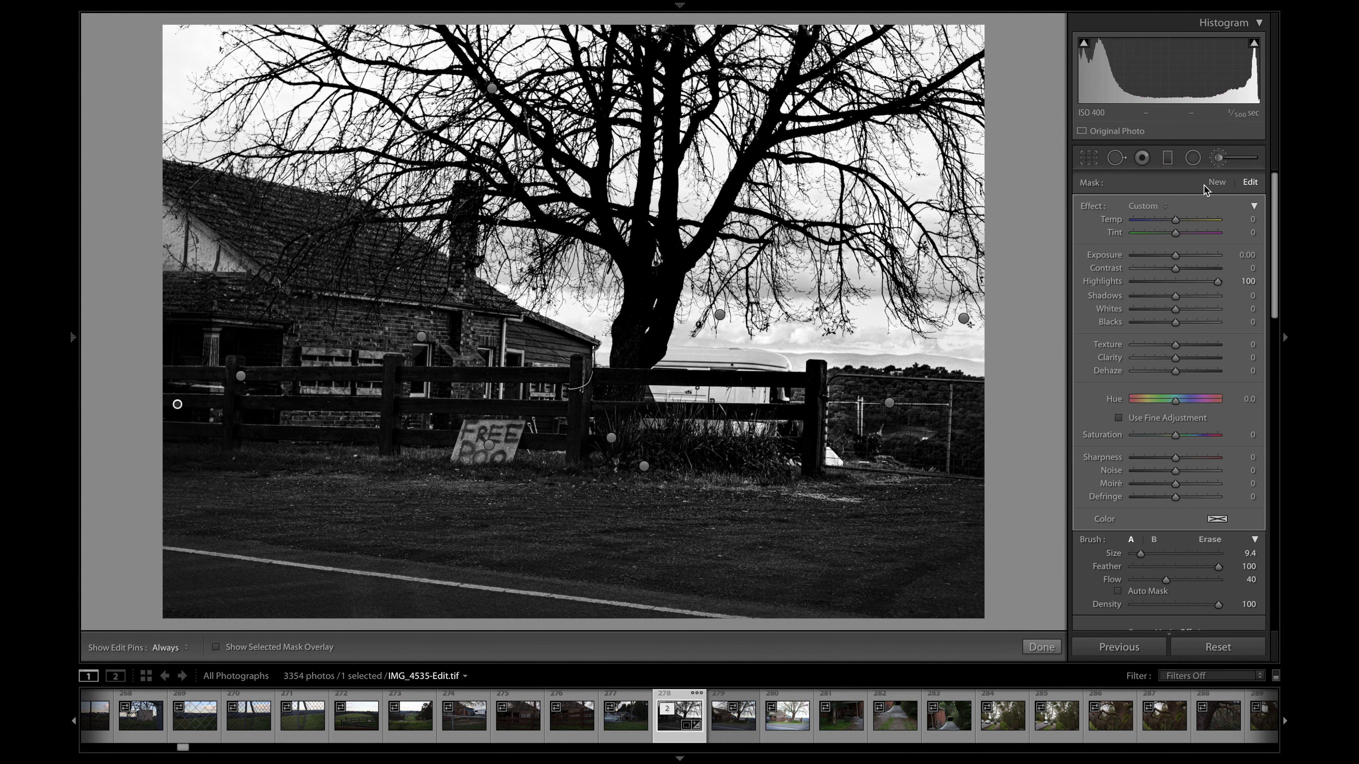
# - Paint a new size 20.9 brush mask with Highlights 100 over the farmhouse's roof and walls, and finish the brush adjustments
pyautogui.click(1220, 184)
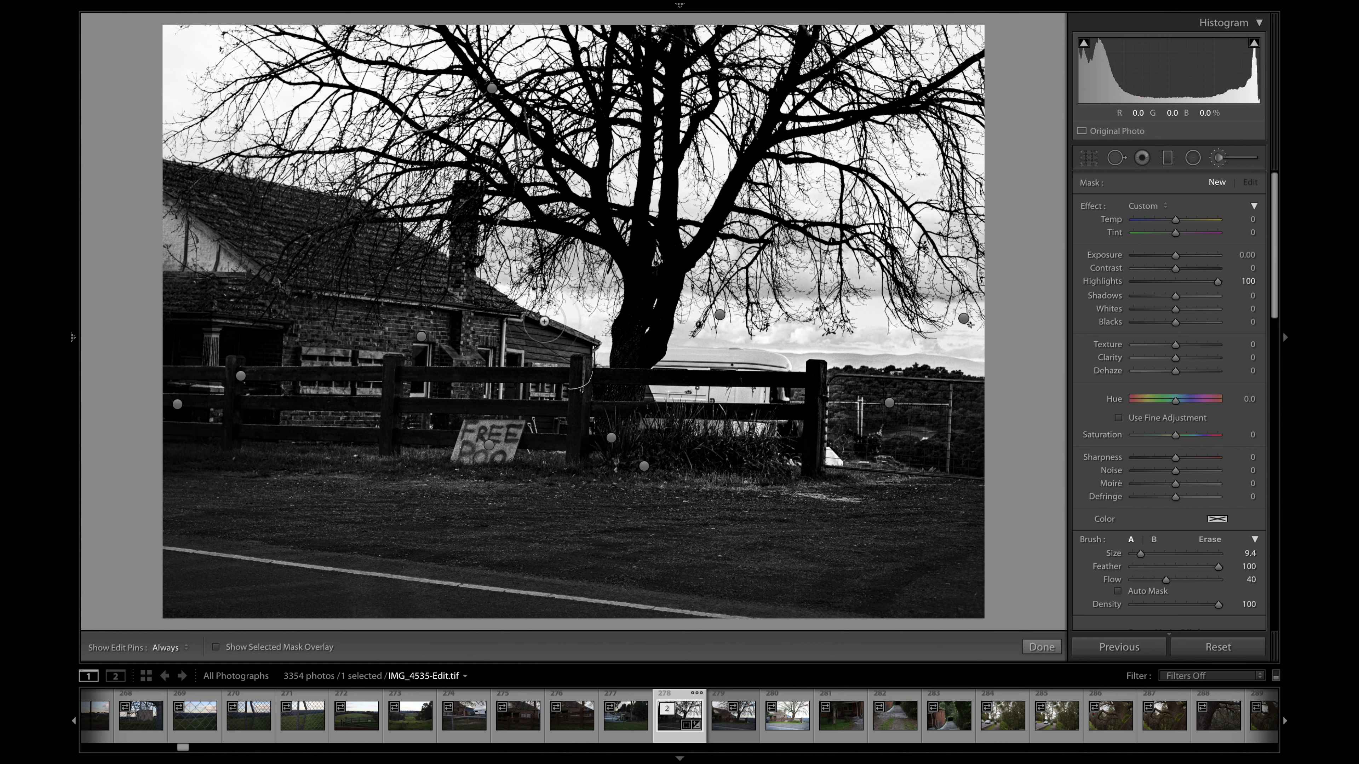
pyautogui.moveTo(1141, 555); pyautogui.dragTo(1145, 560)
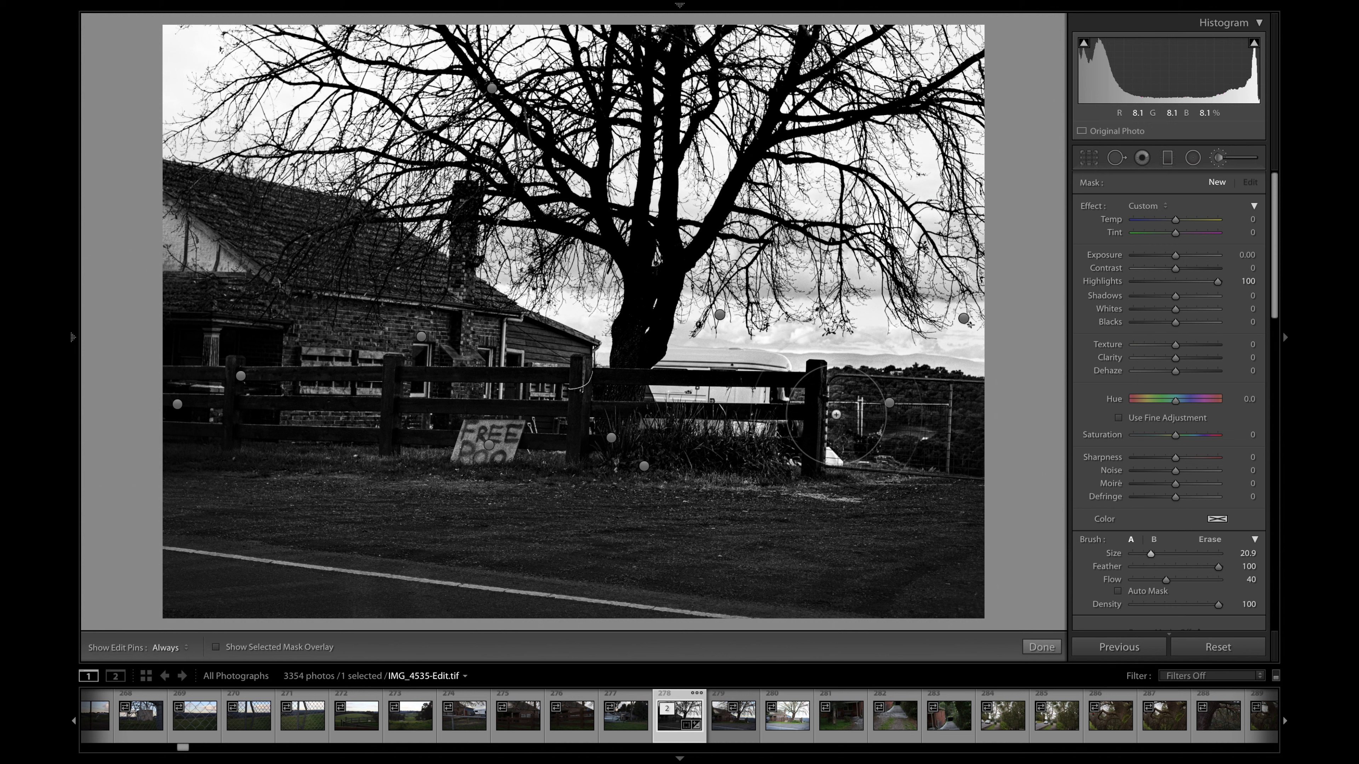
pyautogui.press('h')
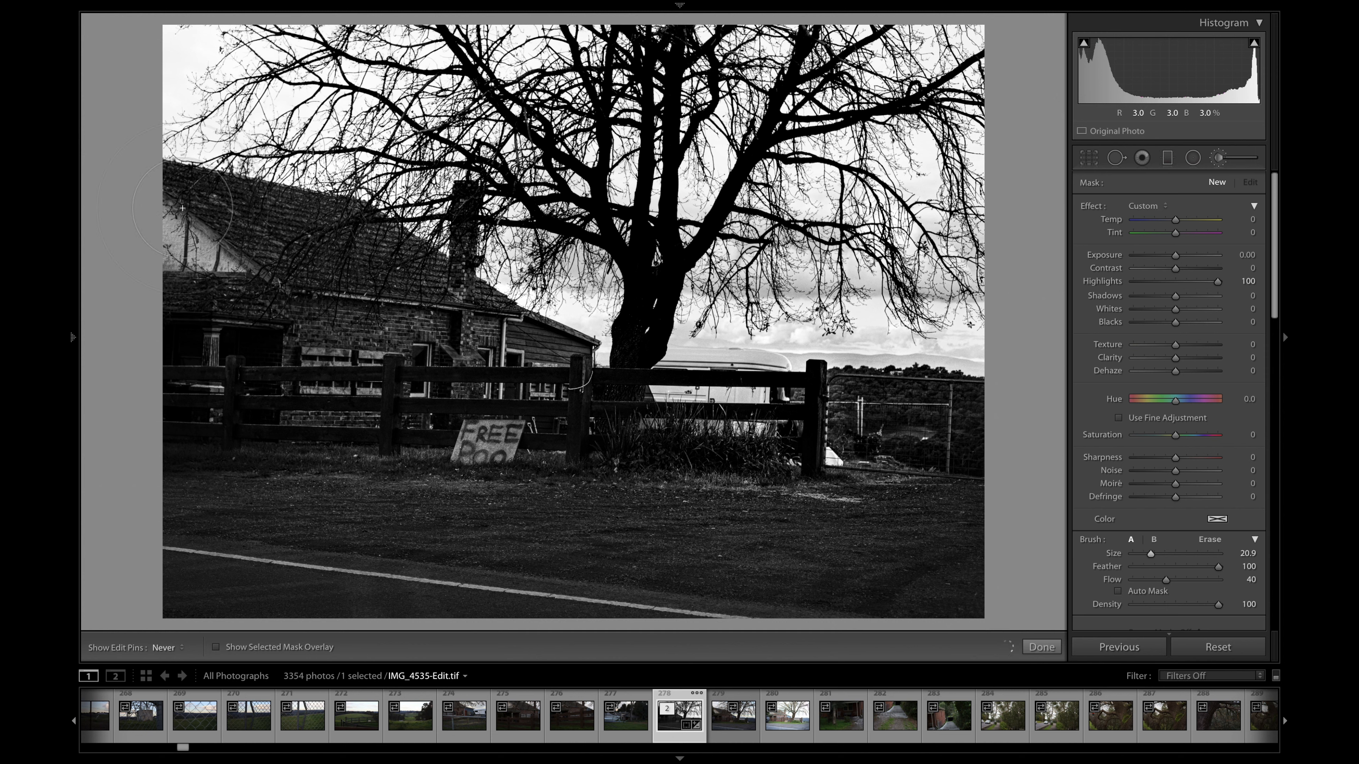
pyautogui.moveTo(455, 299); pyautogui.dragTo(547, 345)
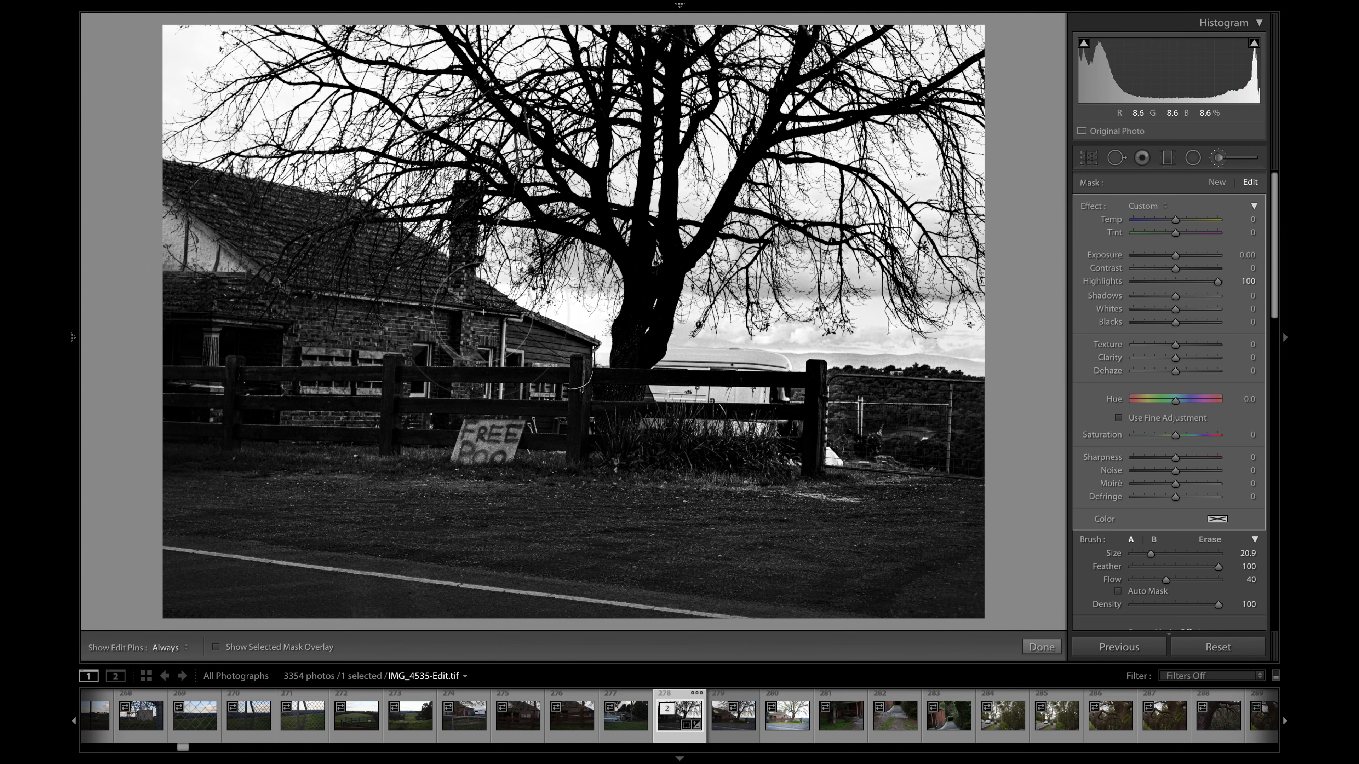
pyautogui.press('h')
pyautogui.moveTo(188, 287)
pyautogui.mouseDown()
pyautogui.moveTo(235, 305)
pyautogui.moveTo(169, 241)
pyautogui.moveTo(170, 375)
pyautogui.mouseUp()
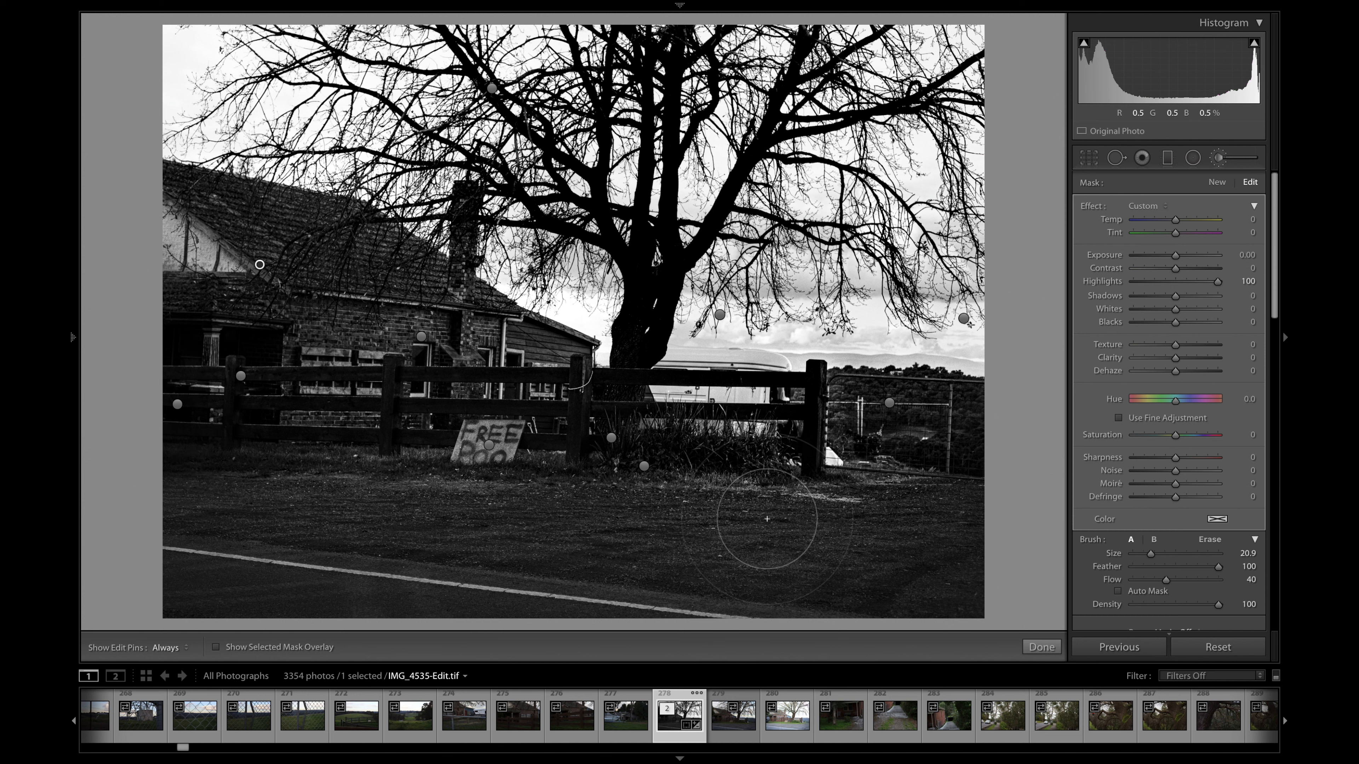
pyautogui.click(1038, 649)
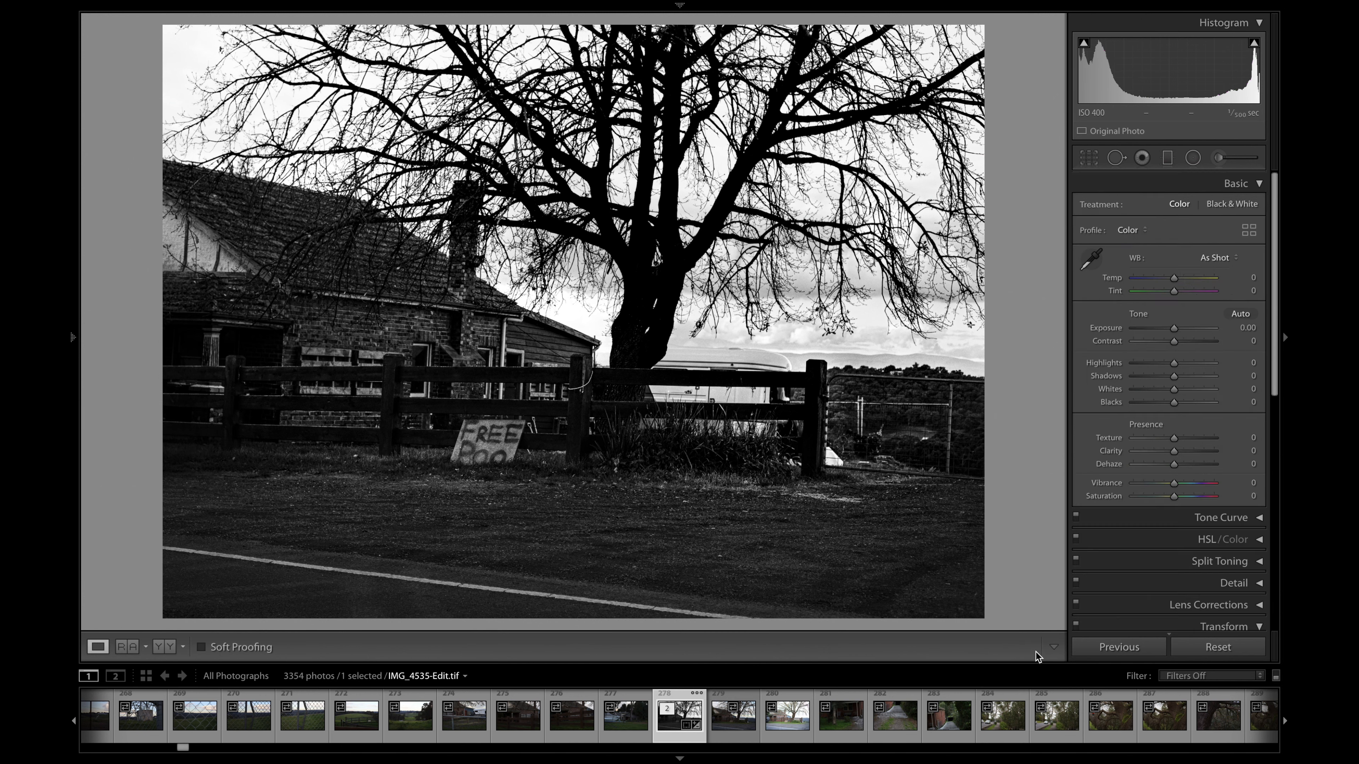